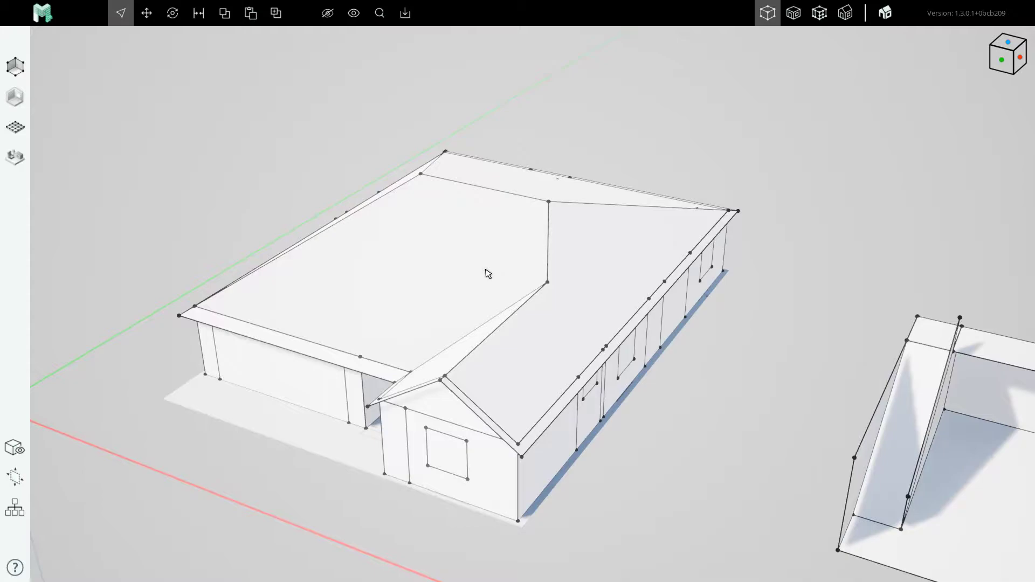
Step: Examine the stair enclosure beside the house and select its narrow sloped massing plane
{"action": "right_click_drag", "start_coordinate": [425, 316], "coordinate": [516, 305]}
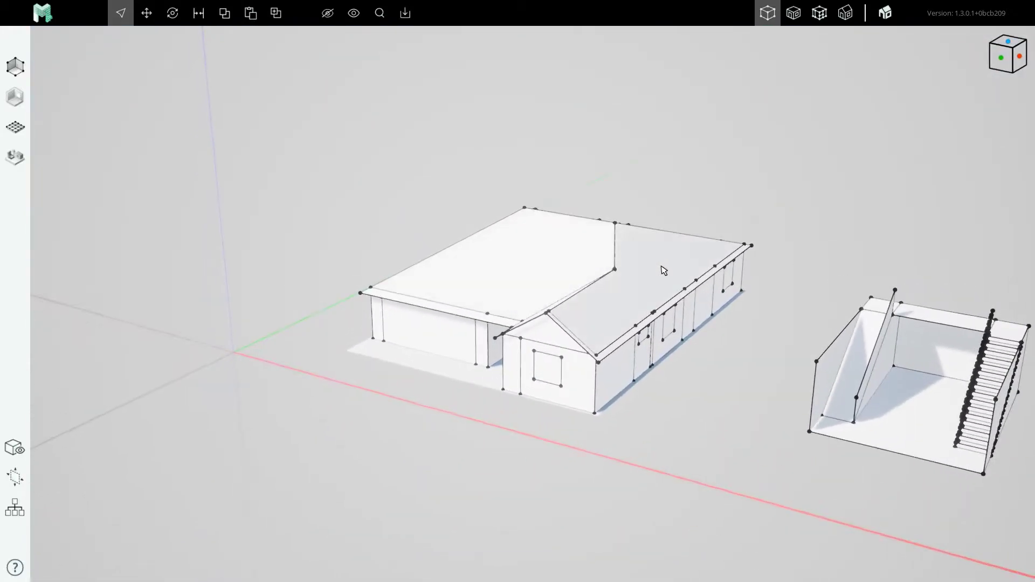
{"action": "middle_click_drag", "start_coordinate": [536, 292], "coordinate": [215, 263]}
{"action": "scroll", "coordinate": [612, 367], "scroll_direction": "up", "scroll_amount": 5}
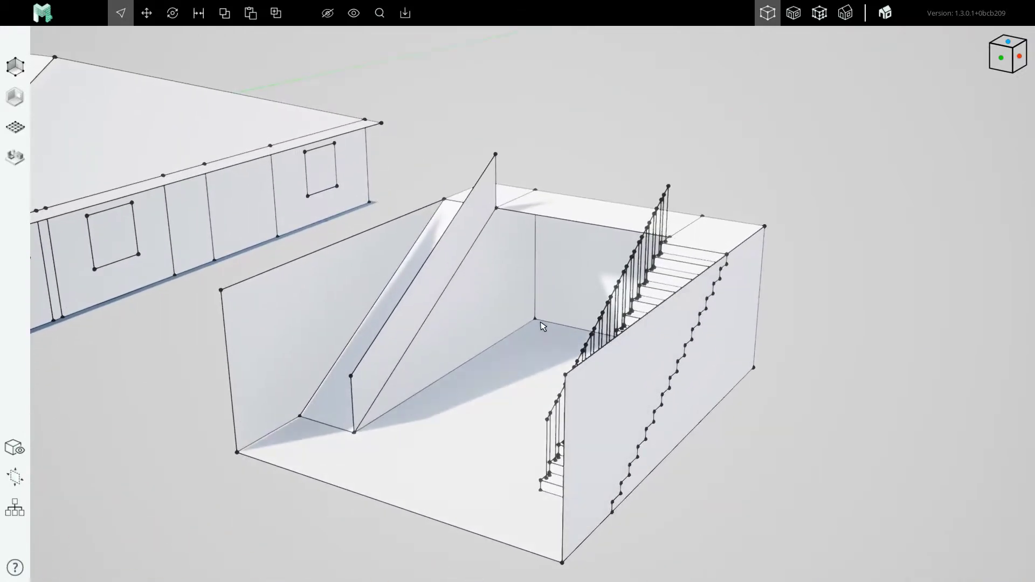
{"action": "right_click_drag", "start_coordinate": [528, 319], "coordinate": [520, 317]}
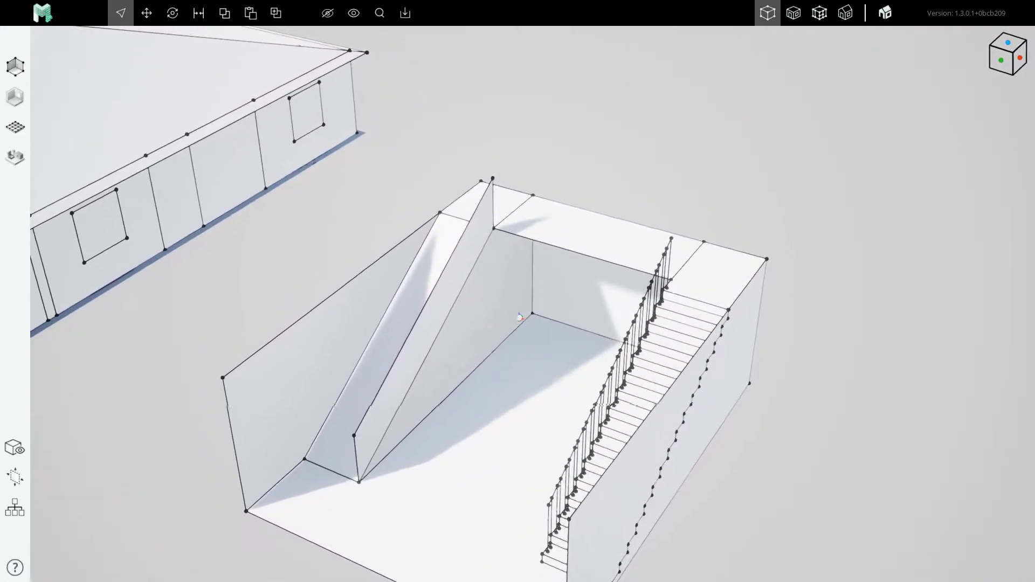
{"action": "scroll", "coordinate": [506, 289], "scroll_direction": "up", "scroll_amount": 5}
{"action": "left_click", "coordinate": [447, 292]}
{"action": "scroll", "coordinate": [512, 307], "scroll_direction": "down", "scroll_amount": 5}
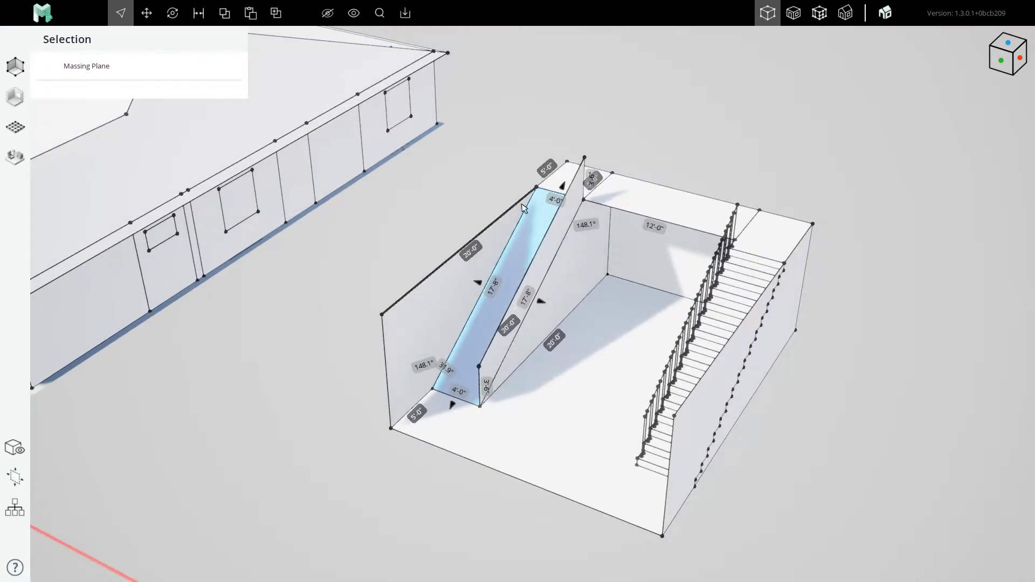
Step: Inspect the staircase modelled step by step with individual treads, risers and railing lines on the opposite side of the enclosure
{"action": "middle_click_drag", "start_coordinate": [659, 339], "coordinate": [502, 312]}
{"action": "right_click_drag", "start_coordinate": [539, 298], "coordinate": [520, 295]}
{"action": "scroll", "coordinate": [519, 295], "scroll_direction": "up", "scroll_amount": 4}
{"action": "right_click_drag", "start_coordinate": [461, 319], "coordinate": [592, 311]}
{"action": "middle_click_drag", "start_coordinate": [414, 318], "coordinate": [291, 299]}
{"action": "scroll", "coordinate": [433, 246], "scroll_direction": "up", "scroll_amount": 3}
{"action": "scroll", "coordinate": [512, 233], "scroll_direction": "down", "scroll_amount": 5}
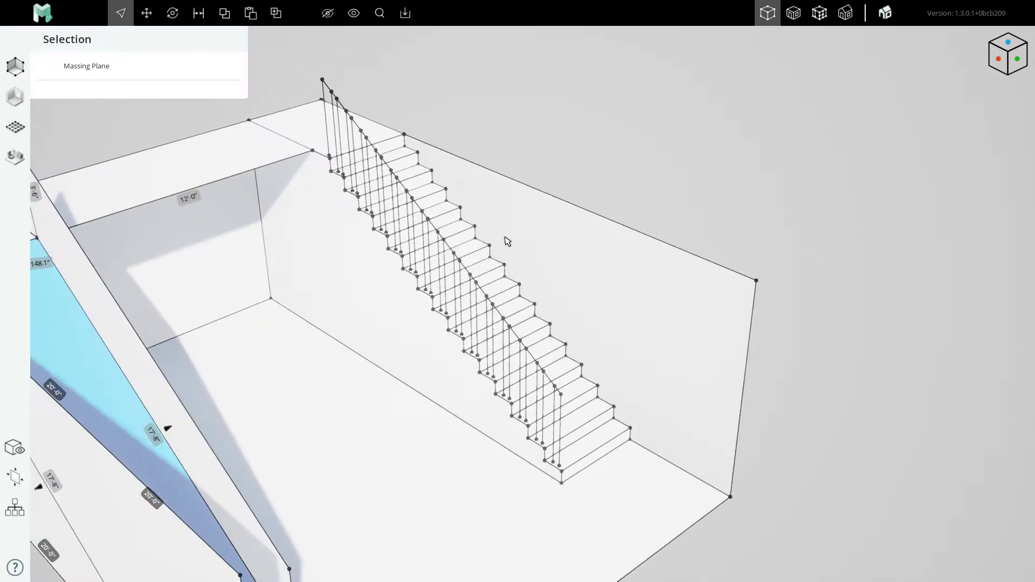
{"action": "right_click_drag", "start_coordinate": [603, 247], "coordinate": [531, 282]}
{"action": "left_click", "coordinate": [753, 370]}
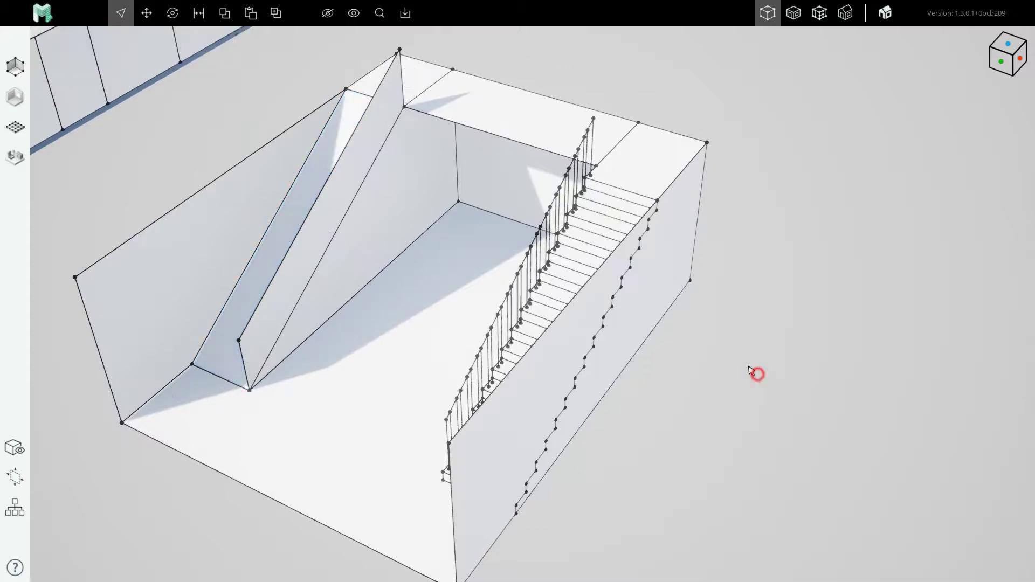
{"action": "scroll", "coordinate": [683, 341], "scroll_direction": "down", "scroll_amount": 4}
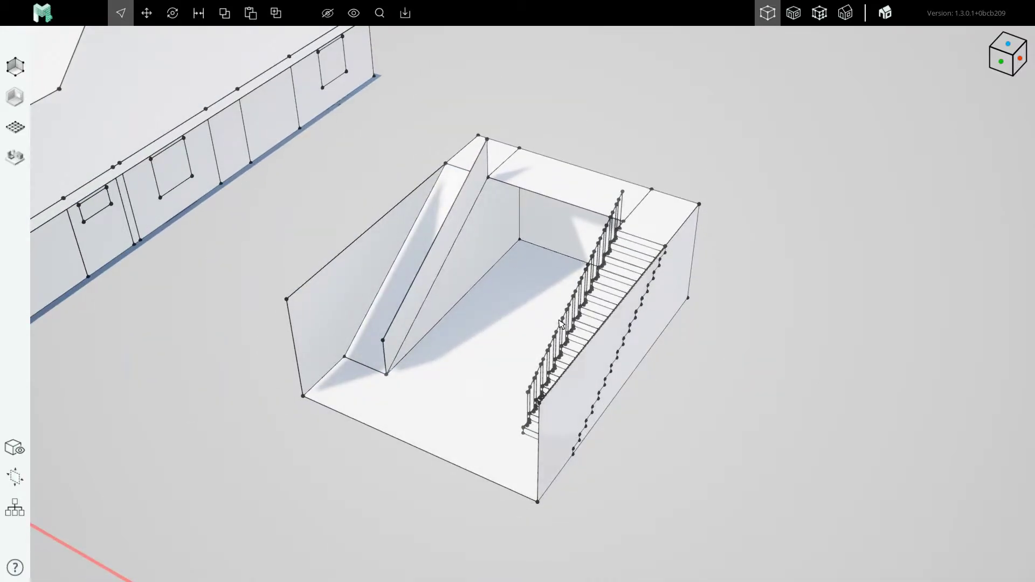
Step: Apply the Plywood stair staircase assembly to the sloped massing plane between the two walls
{"action": "left_click", "coordinate": [426, 245]}
{"action": "right_click_drag", "start_coordinate": [446, 277], "coordinate": [455, 261]}
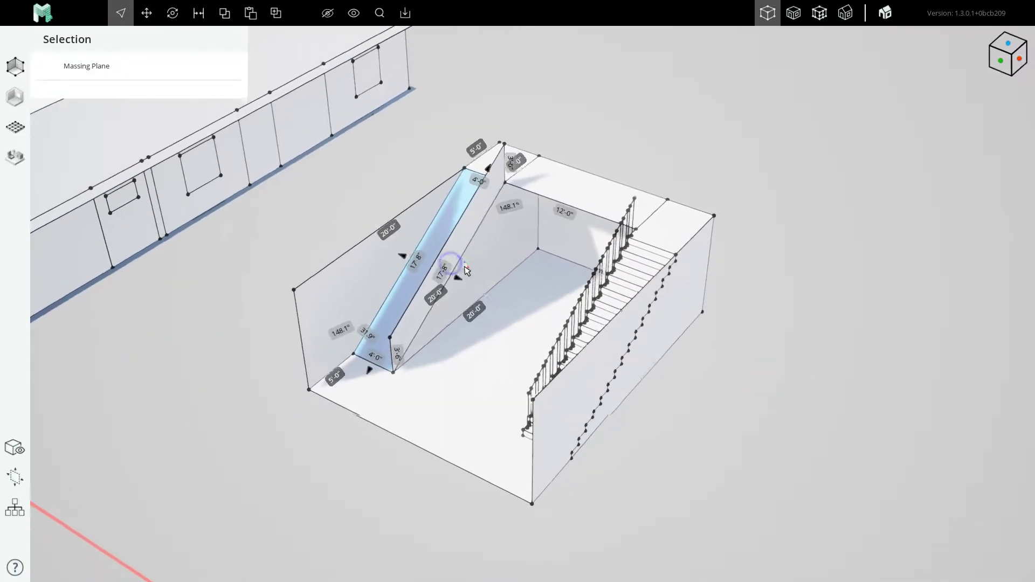
{"action": "left_click", "coordinate": [277, 227]}
{"action": "scroll", "coordinate": [368, 250], "scroll_direction": "up", "scroll_amount": 3}
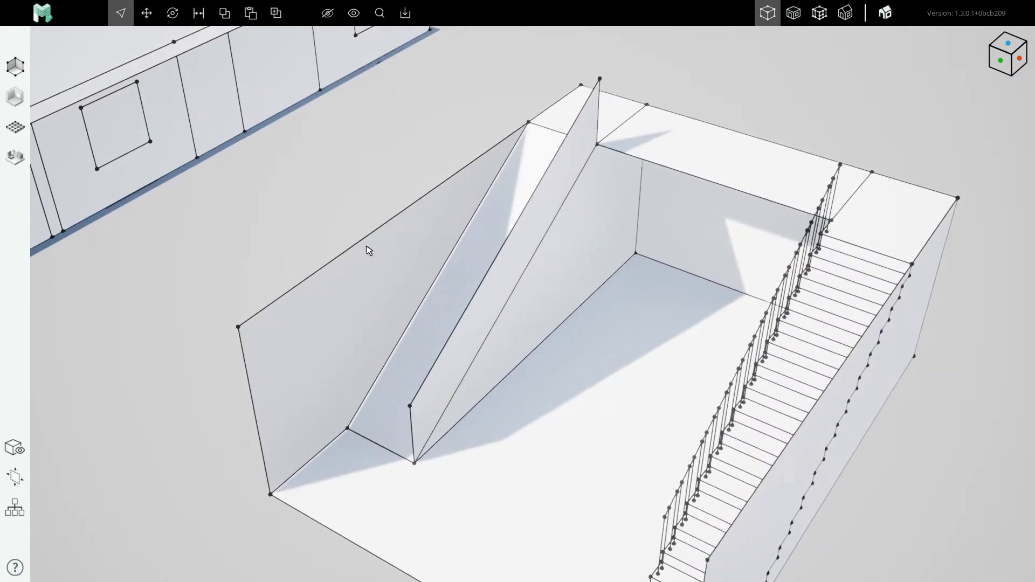
{"action": "left_click", "coordinate": [14, 99]}
{"action": "left_click", "coordinate": [166, 91]}
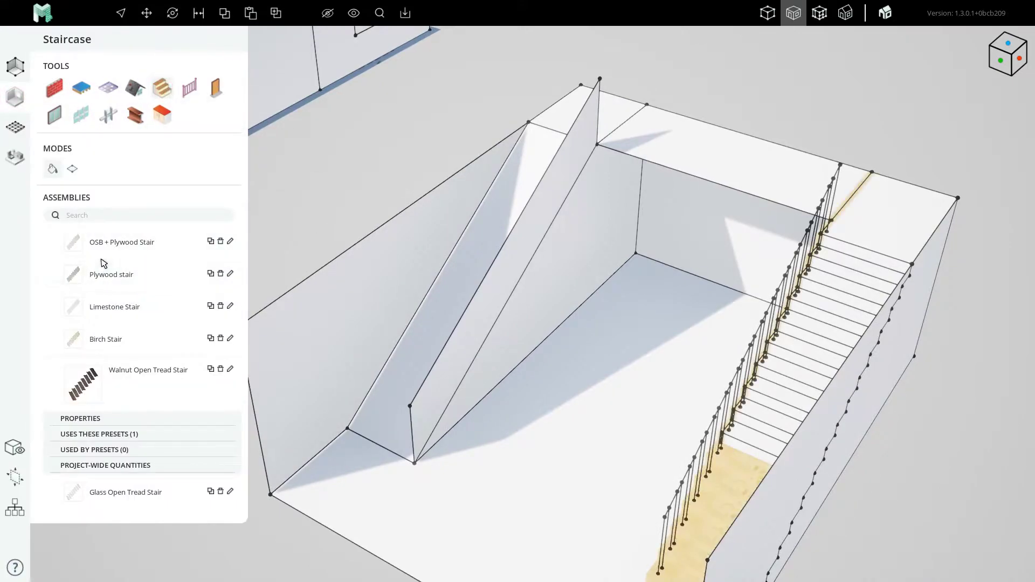
{"action": "left_click", "coordinate": [102, 268]}
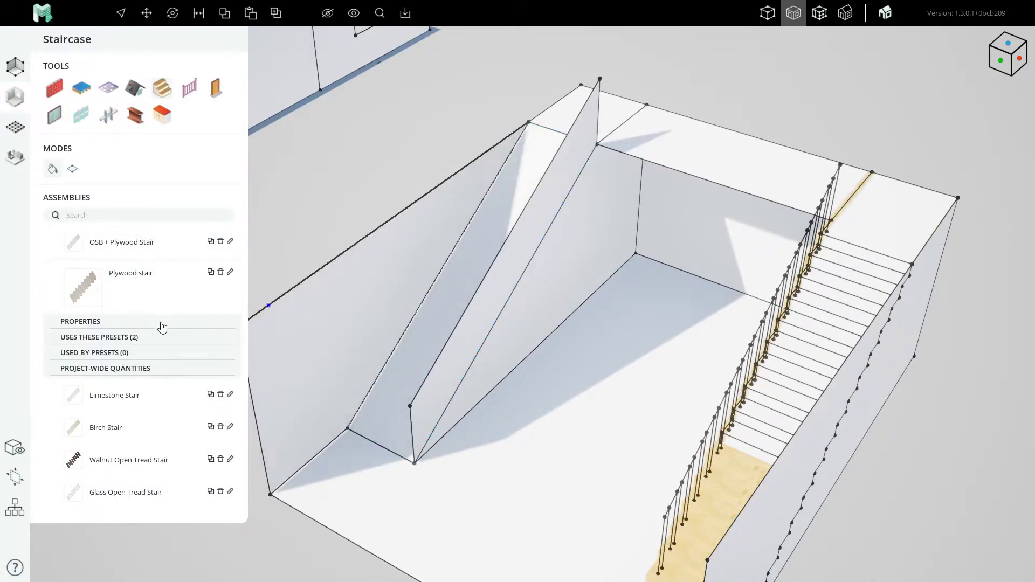
{"action": "left_click", "coordinate": [477, 268]}
{"action": "scroll", "coordinate": [461, 291], "scroll_direction": "up", "scroll_amount": 5}
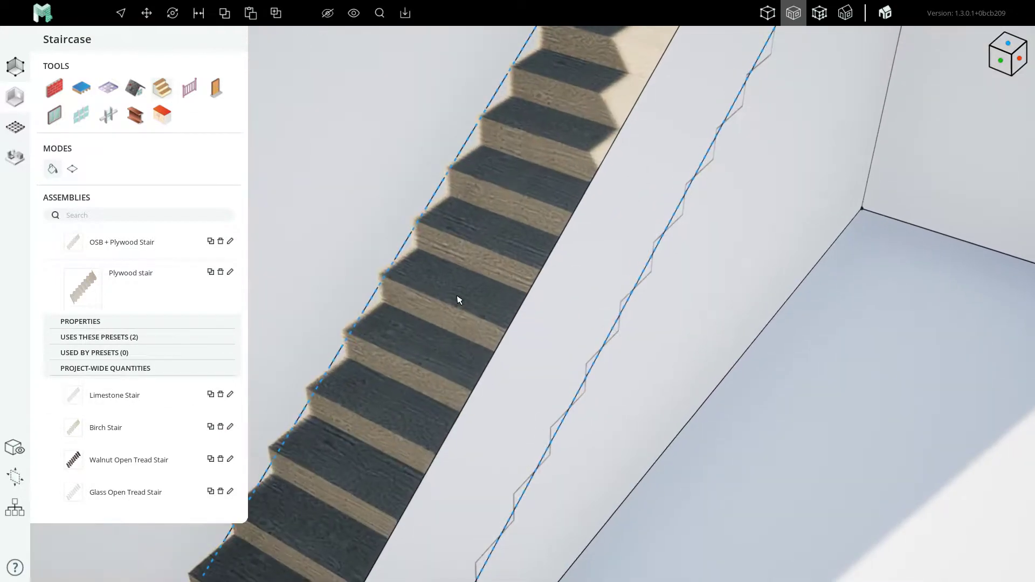
{"action": "scroll", "coordinate": [463, 278], "scroll_direction": "down", "scroll_amount": 5}
{"action": "key", "text": "Escape"}
Step: Try to move the upper landing plane and the adjoining vertical wall edge together up and down to reshape the stair
{"action": "middle_click_drag", "start_coordinate": [486, 242], "coordinate": [348, 425]}
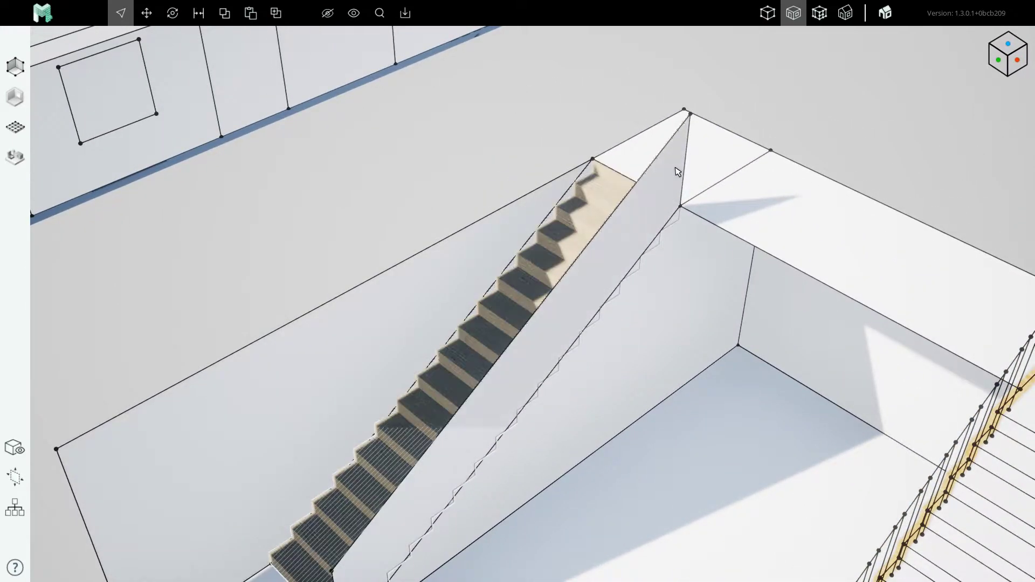
{"action": "middle_click_drag", "start_coordinate": [677, 168], "coordinate": [593, 245]}
{"action": "left_click", "coordinate": [593, 245]}
{"action": "left_click", "coordinate": [604, 226], "text": "shift"}
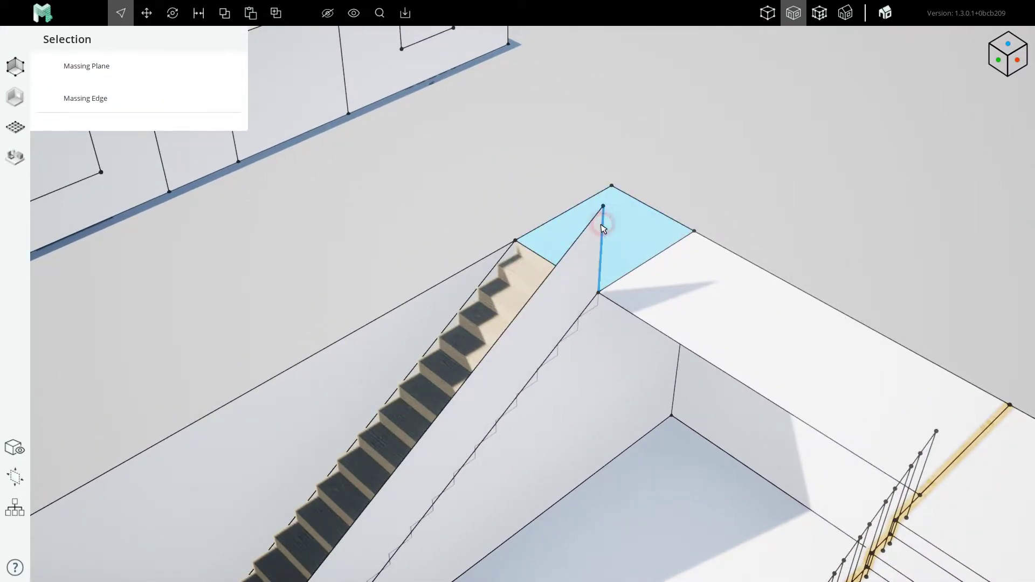
{"action": "key", "text": "m"}
{"action": "left_click", "coordinate": [625, 230]}
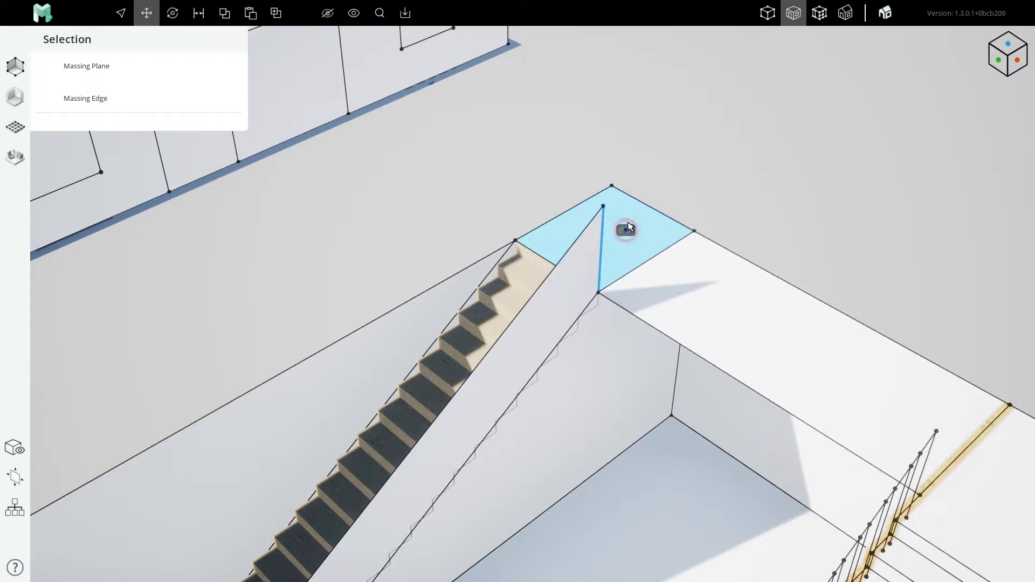
{"action": "left_click", "coordinate": [637, 179]}
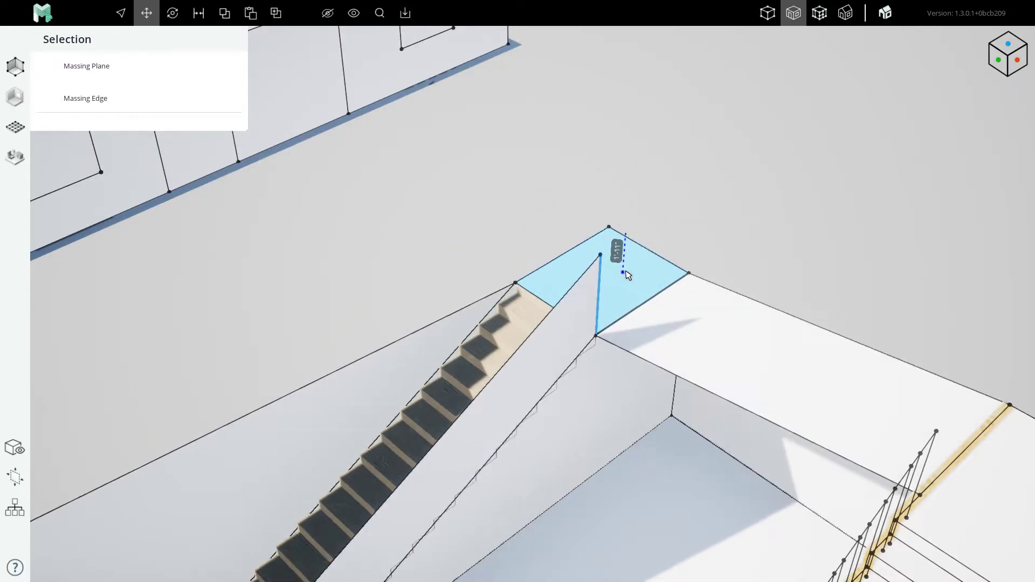
{"action": "key", "text": "Escape"}
{"action": "key", "text": "Escape"}
Step: Apply the 2x4 Interior Wood Stud wall assembly to the triangular plane beneath the plywood stair
{"action": "scroll", "coordinate": [567, 181], "scroll_direction": "down", "scroll_amount": 5}
{"action": "scroll", "coordinate": [518, 308], "scroll_direction": "up", "scroll_amount": 4}
{"action": "scroll", "coordinate": [502, 317], "scroll_direction": "up", "scroll_amount": 6}
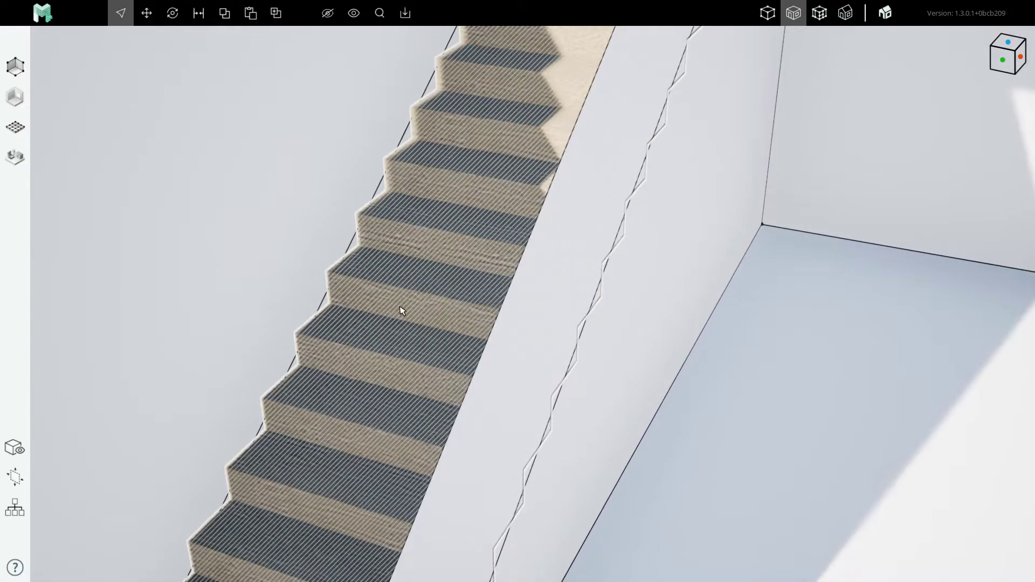
{"action": "scroll", "coordinate": [401, 308], "scroll_direction": "down", "scroll_amount": 4}
{"action": "middle_click_drag", "start_coordinate": [422, 316], "coordinate": [538, 303]}
{"action": "middle_click_drag", "start_coordinate": [664, 326], "coordinate": [561, 329]}
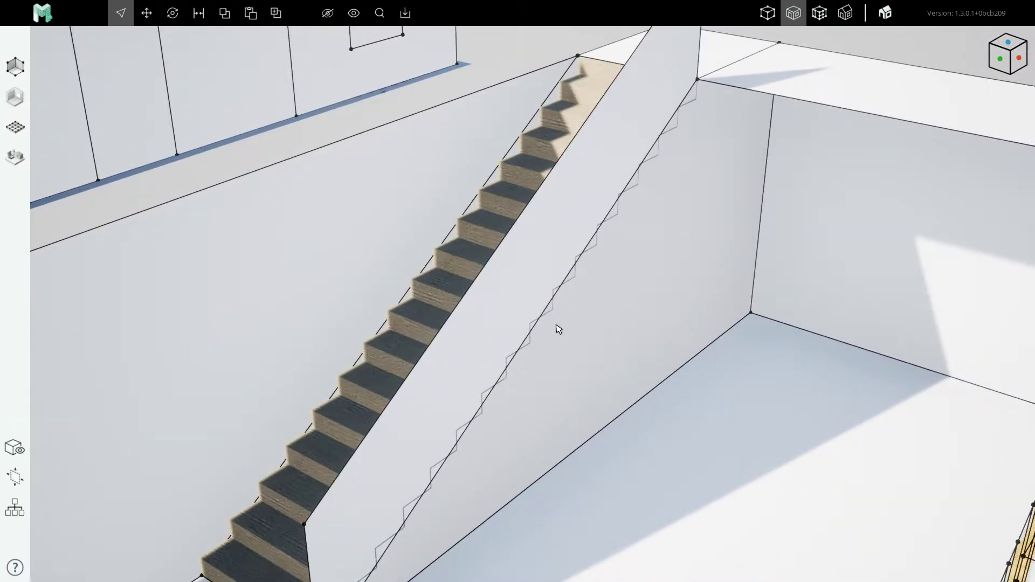
{"action": "left_click", "coordinate": [559, 329]}
{"action": "scroll", "coordinate": [571, 318], "scroll_direction": "up", "scroll_amount": 10}
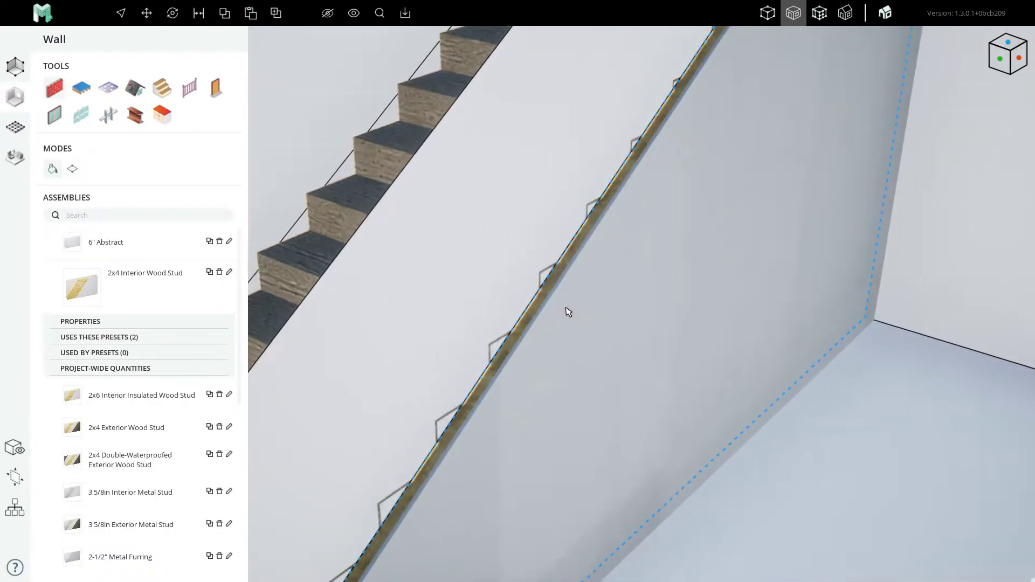
{"action": "key", "text": "Escape"}
Step: Examine how the plywood stair meets the stud wall beneath it from close up and from farther away
{"action": "scroll", "coordinate": [571, 318], "scroll_direction": "up", "scroll_amount": 2}
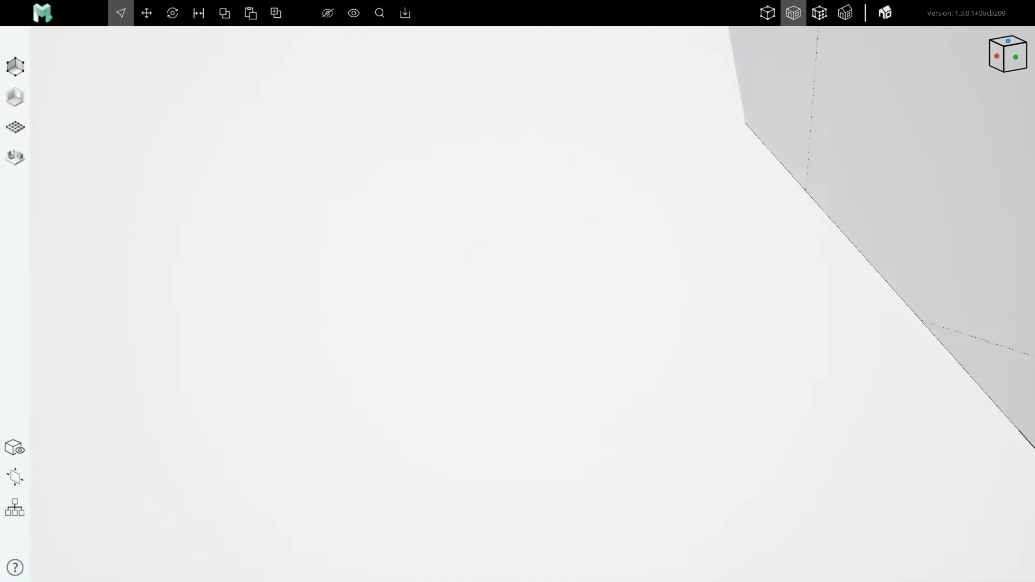
{"action": "scroll", "coordinate": [518, 323], "scroll_direction": "down", "scroll_amount": 4}
{"action": "scroll", "coordinate": [502, 321], "scroll_direction": "up", "scroll_amount": 4}
{"action": "mouse_move", "coordinate": [511, 316]}
{"action": "middle_mouse_down"}
{"action": "mouse_move", "coordinate": [497, 276]}
{"action": "mouse_move", "coordinate": [372, 278]}
{"action": "middle_mouse_up"}
{"action": "scroll", "coordinate": [529, 301], "scroll_direction": "down", "scroll_amount": 8}
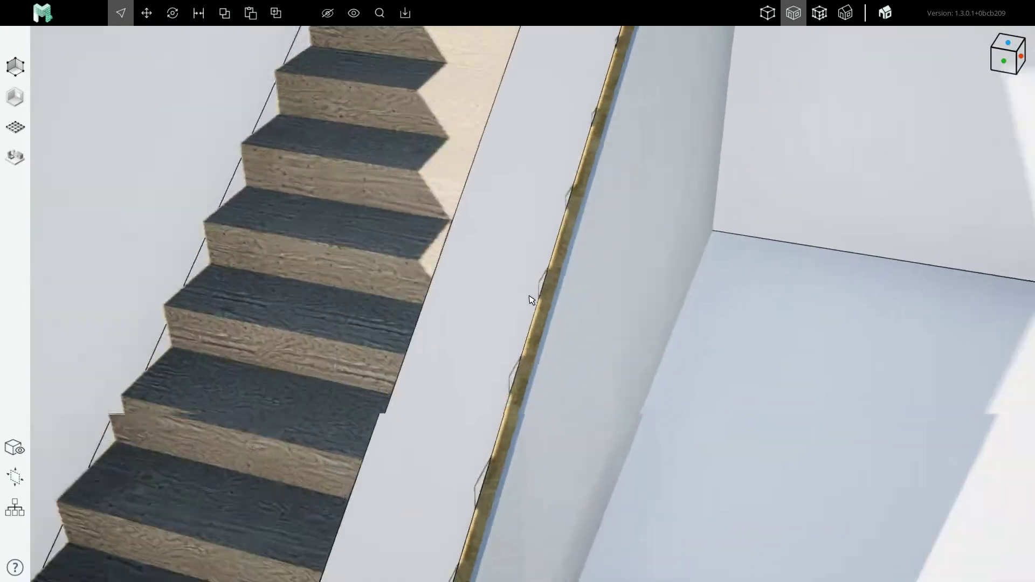
{"action": "middle_click_drag", "start_coordinate": [570, 310], "coordinate": [552, 310]}
{"action": "scroll", "coordinate": [535, 252], "scroll_direction": "down", "scroll_amount": 2}
{"action": "middle_click_drag", "start_coordinate": [538, 250], "coordinate": [525, 270]}
{"action": "mouse_move", "coordinate": [503, 309]}
{"action": "middle_mouse_down"}
{"action": "mouse_move", "coordinate": [590, 324]}
{"action": "mouse_move", "coordinate": [561, 270]}
{"action": "mouse_move", "coordinate": [605, 272]}
{"action": "mouse_move", "coordinate": [537, 260]}
{"action": "mouse_move", "coordinate": [485, 287]}
{"action": "mouse_move", "coordinate": [497, 303]}
{"action": "middle_mouse_up"}
Step: Select the sloped stair plane in the massing-only display and inspect its dimensions and angles from both sides
{"action": "left_click", "coordinate": [513, 310]}
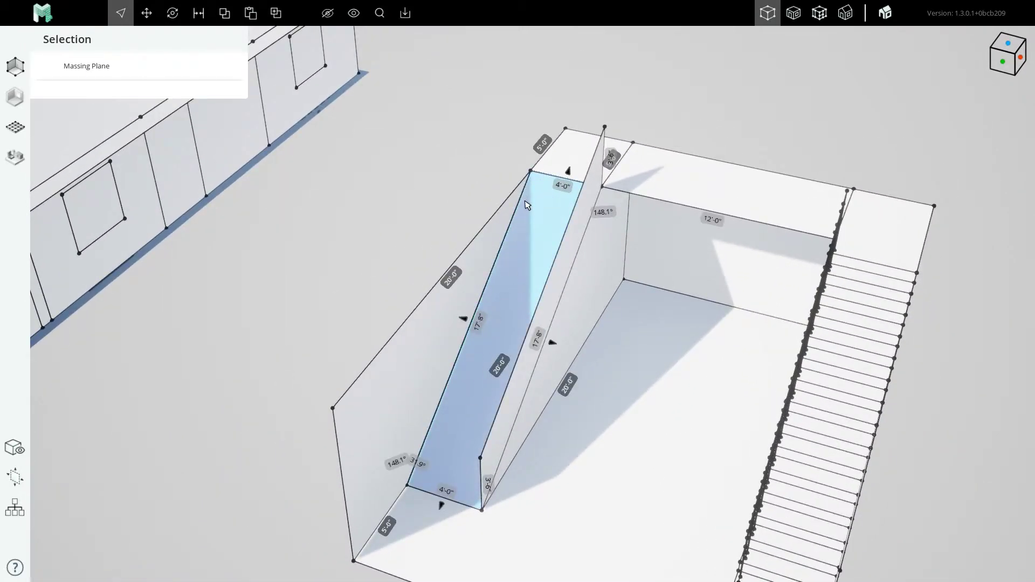
{"action": "middle_click_drag", "start_coordinate": [552, 224], "coordinate": [521, 306]}
{"action": "scroll", "coordinate": [573, 272], "scroll_direction": "down", "scroll_amount": 4}
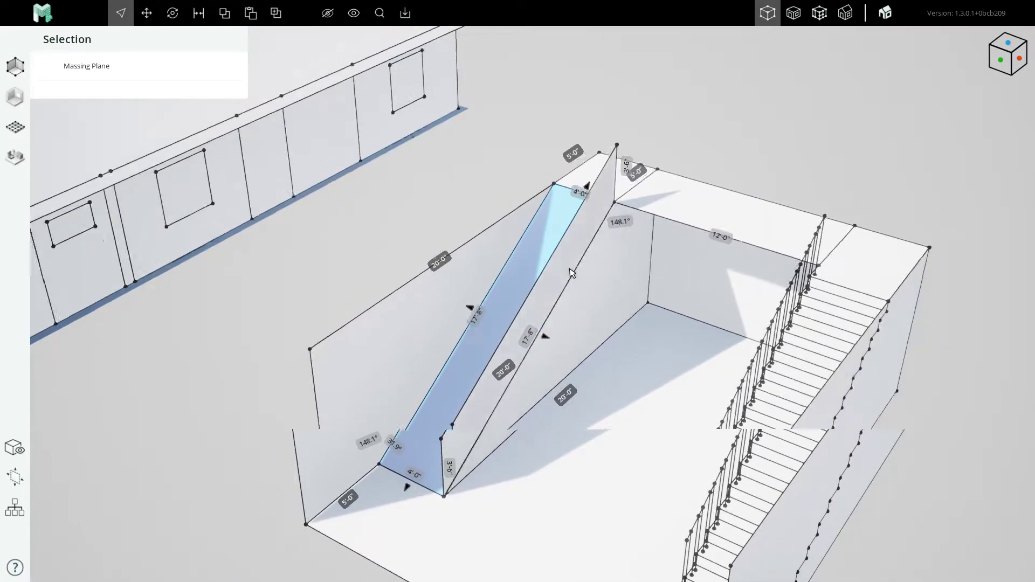
{"action": "mouse_move", "coordinate": [518, 365]}
{"action": "middle_mouse_down"}
{"action": "mouse_move", "coordinate": [569, 393]}
{"action": "mouse_move", "coordinate": [598, 351]}
{"action": "mouse_move", "coordinate": [521, 371]}
{"action": "middle_mouse_up"}
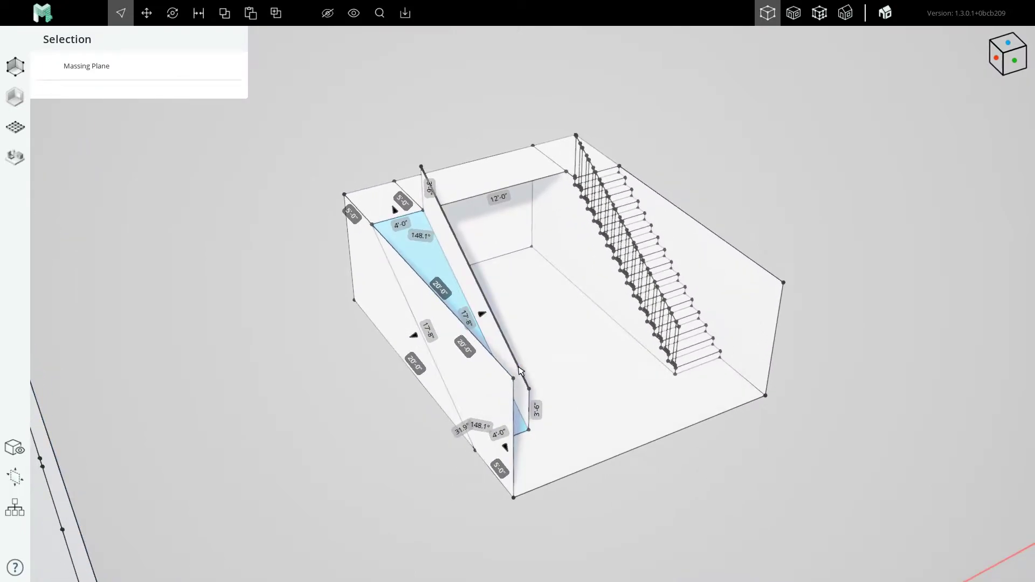
Step: Inspect the treads, risers and baluster lines of the individually modelled staircase from its middle down to its bottom step
{"action": "scroll", "coordinate": [566, 343], "scroll_direction": "up", "scroll_amount": 8}
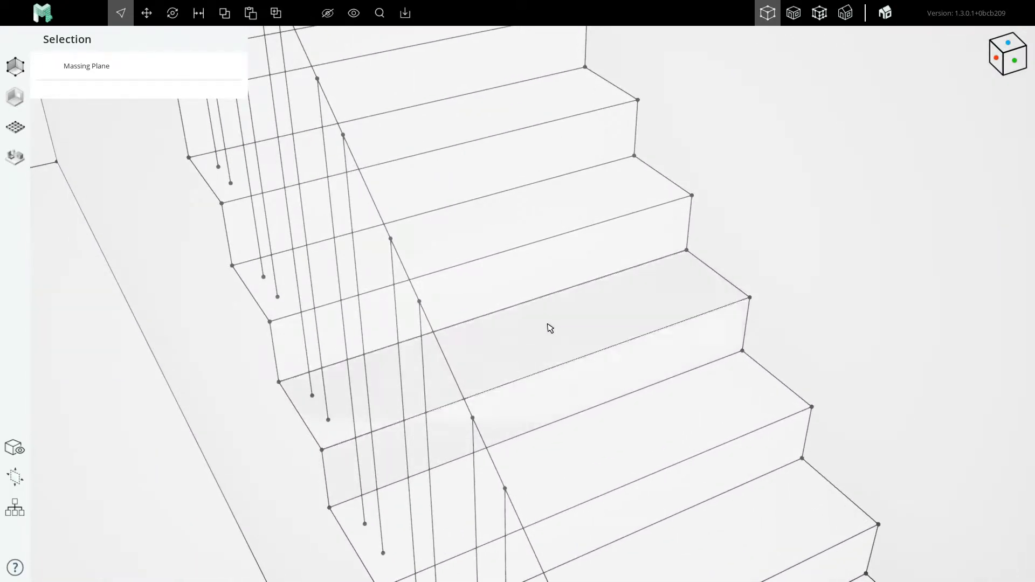
{"action": "middle_click_drag", "start_coordinate": [364, 431], "coordinate": [361, 154]}
{"action": "scroll", "coordinate": [443, 284], "scroll_direction": "down", "scroll_amount": 4}
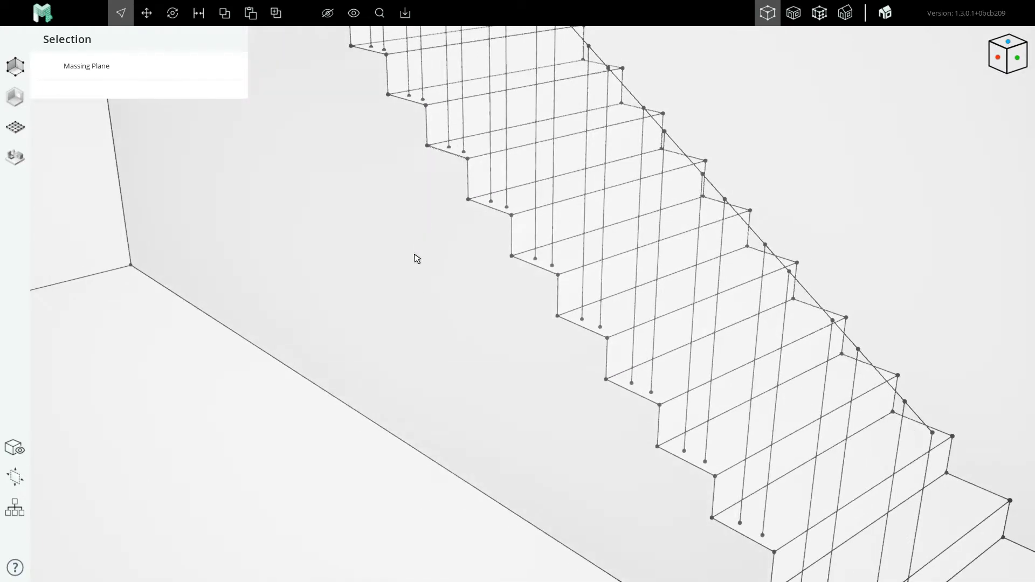
{"action": "scroll", "coordinate": [350, 289], "scroll_direction": "down", "scroll_amount": 5}
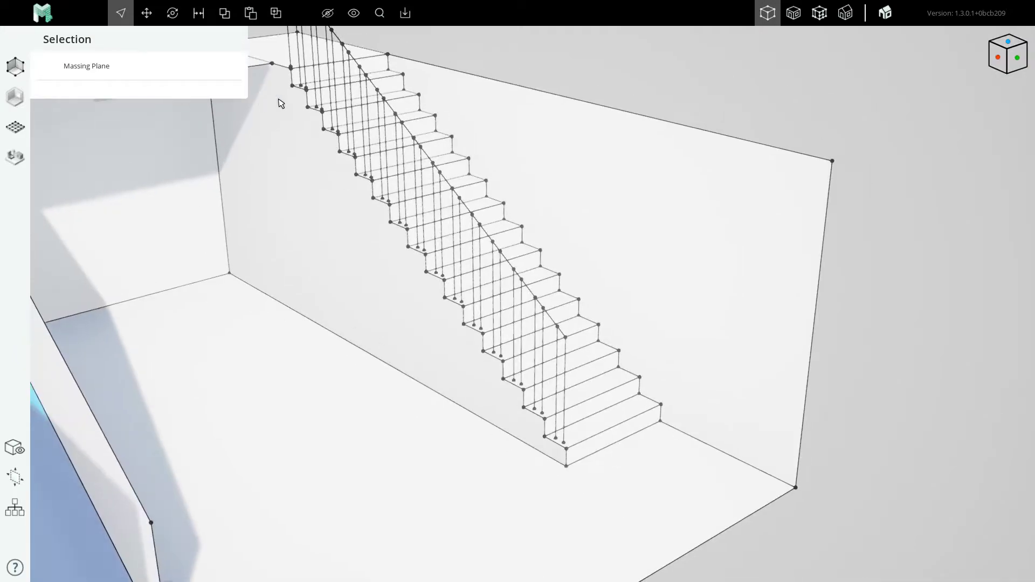
{"action": "middle_click_drag", "start_coordinate": [329, 128], "coordinate": [333, 208]}
{"action": "middle_click_drag", "start_coordinate": [564, 512], "coordinate": [513, 483]}
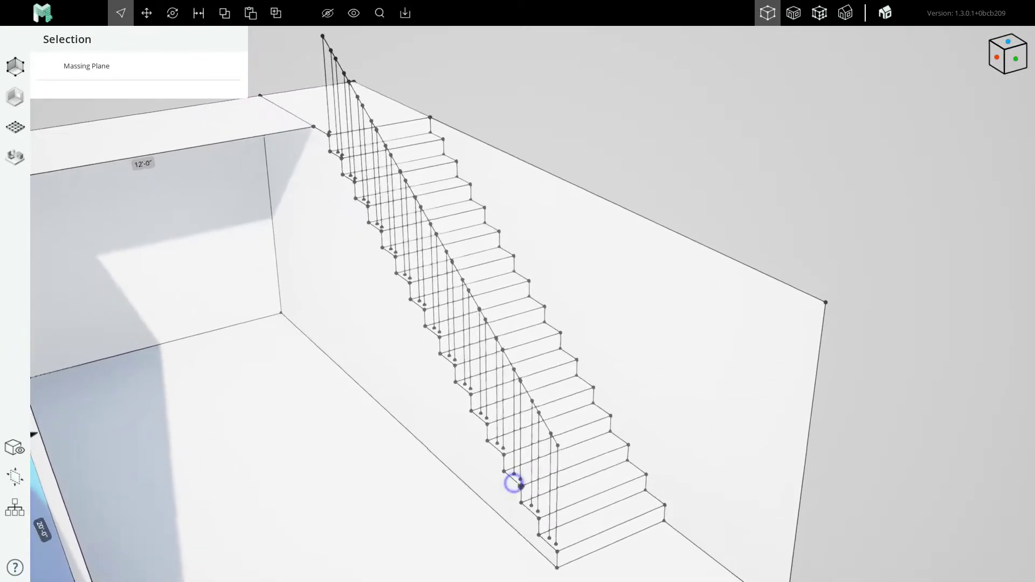
{"action": "middle_click_drag", "start_coordinate": [523, 443], "coordinate": [438, 291]}
{"action": "scroll", "coordinate": [483, 418], "scroll_direction": "up", "scroll_amount": 5}
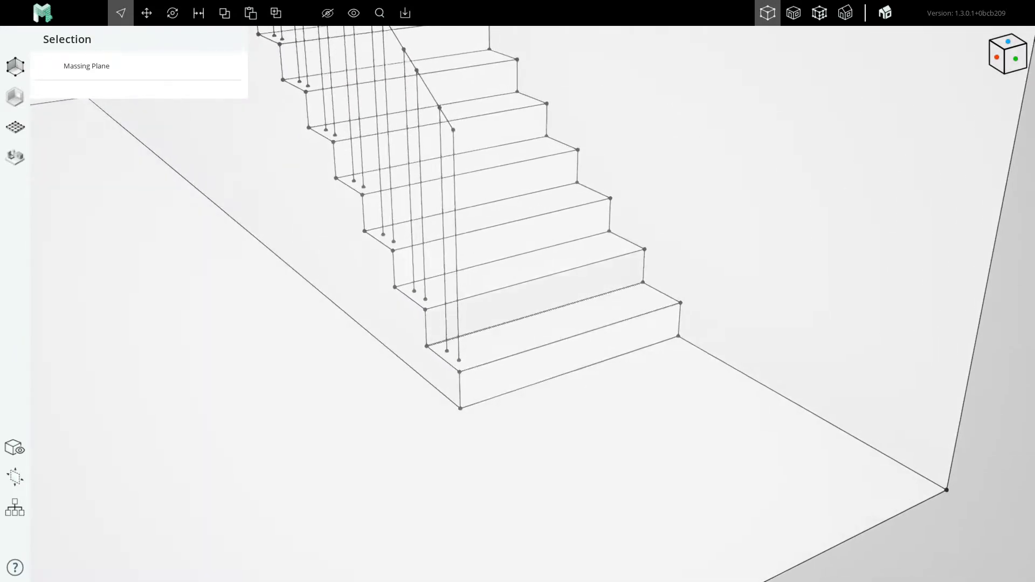
{"action": "middle_click_drag", "start_coordinate": [483, 419], "coordinate": [462, 442]}
{"action": "middle_click_drag", "start_coordinate": [581, 331], "coordinate": [640, 372]}
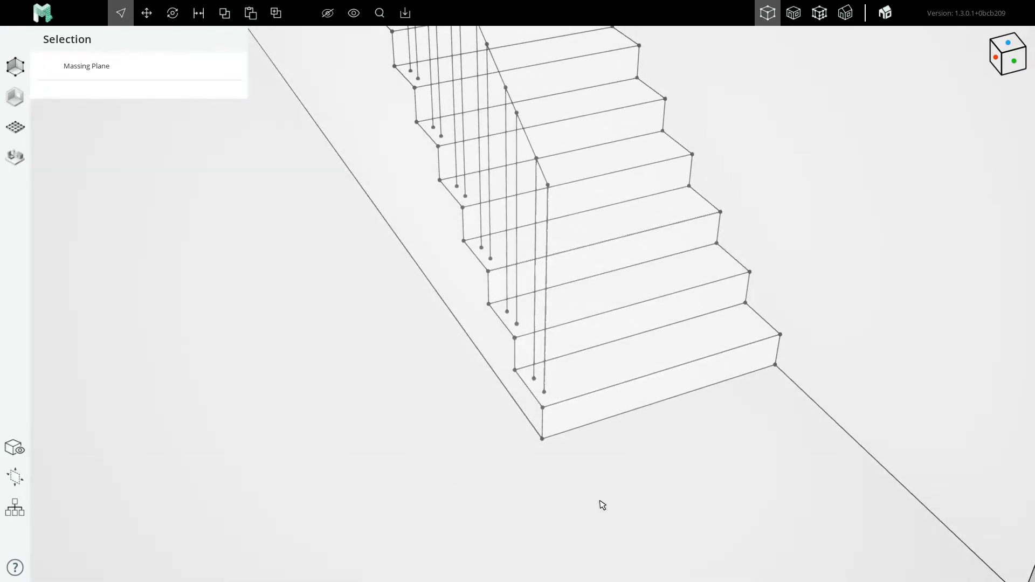
Step: Compare the single sloped stair plane with the individually modelled staircase, and clear the plane selection
{"action": "scroll", "coordinate": [463, 405], "scroll_direction": "down", "scroll_amount": 4}
{"action": "scroll", "coordinate": [568, 411], "scroll_direction": "down", "scroll_amount": 4}
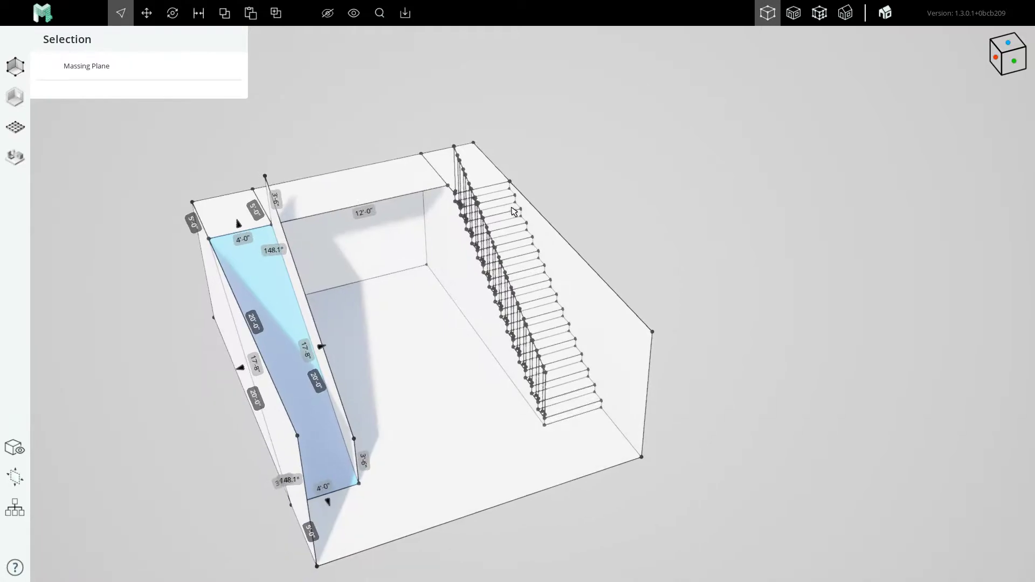
{"action": "scroll", "coordinate": [465, 196], "scroll_direction": "up", "scroll_amount": 3}
{"action": "middle_click_drag", "start_coordinate": [547, 270], "coordinate": [575, 222]}
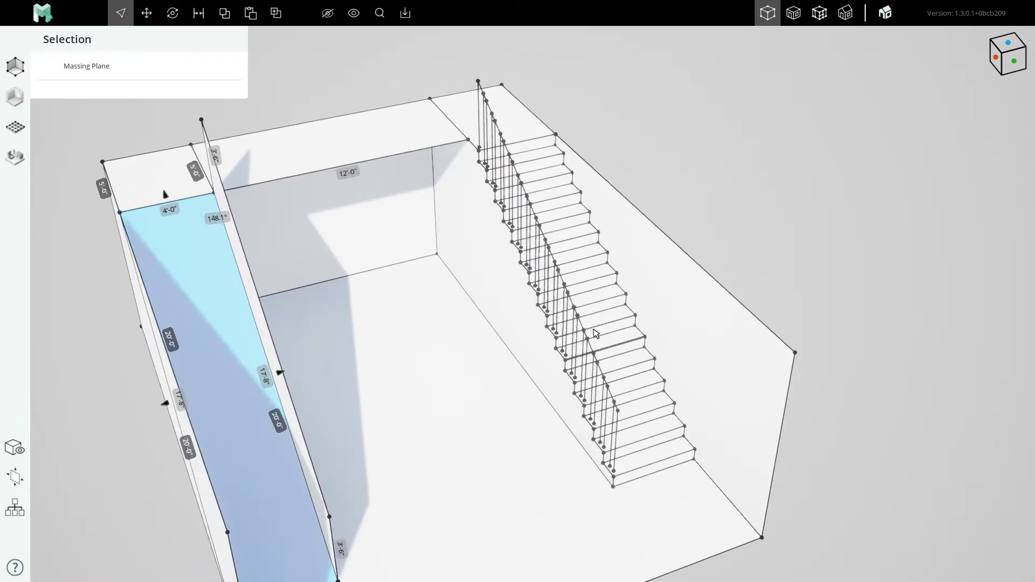
{"action": "scroll", "coordinate": [596, 333], "scroll_direction": "up", "scroll_amount": 5}
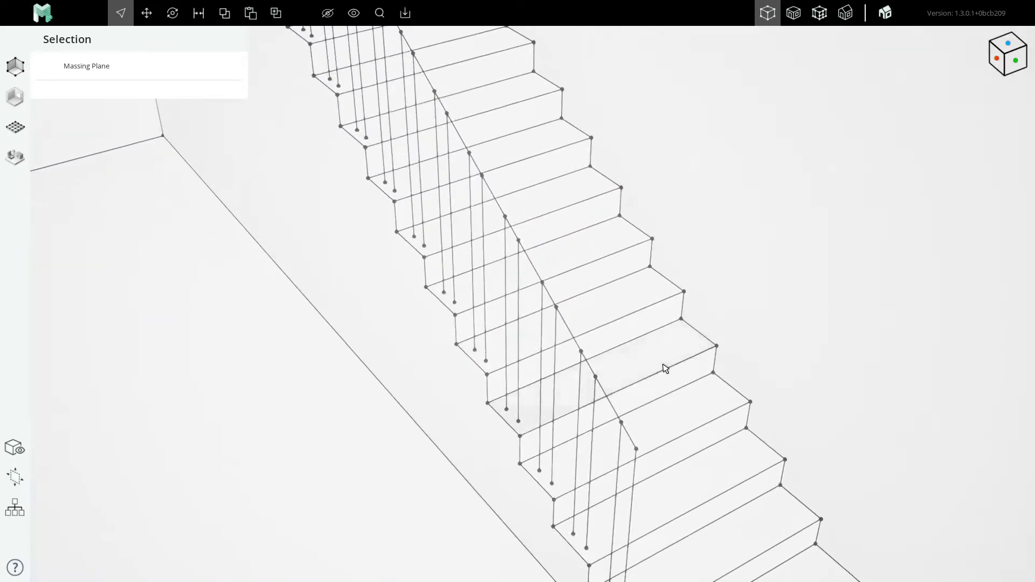
{"action": "scroll", "coordinate": [649, 351], "scroll_direction": "down", "scroll_amount": 5}
{"action": "left_click", "coordinate": [740, 345]}
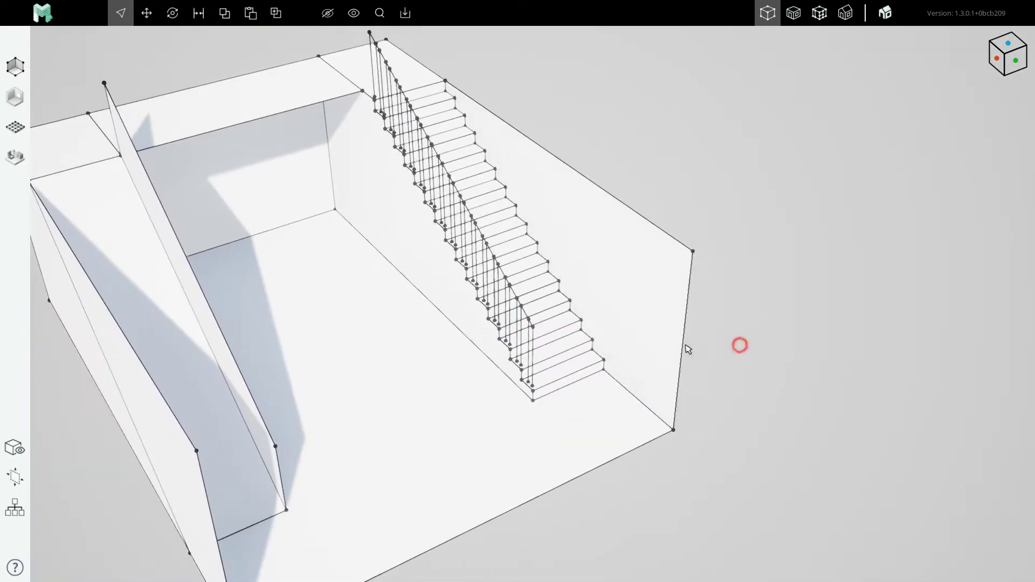
{"action": "scroll", "coordinate": [571, 351], "scroll_direction": "up", "scroll_amount": 5}
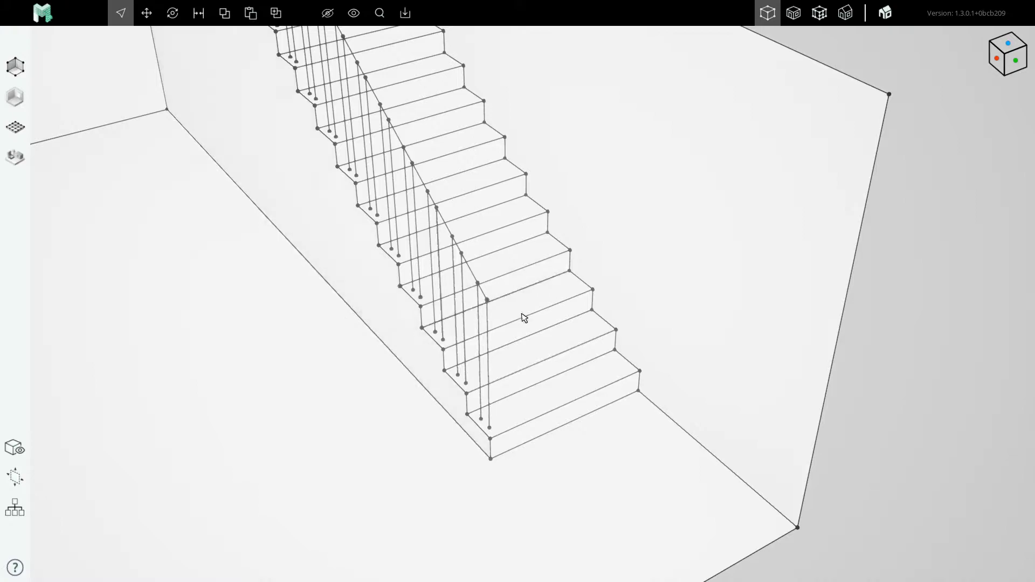
Step: Show the assemblies and inspect a 3 Ply CLT tread near the bottom of the individually modelled staircase
{"action": "scroll", "coordinate": [520, 294], "scroll_direction": "up", "scroll_amount": 3}
{"action": "right_click_drag", "start_coordinate": [474, 286], "coordinate": [491, 299]}
{"action": "key", "text": "2"}
{"action": "scroll", "coordinate": [513, 325], "scroll_direction": "down", "scroll_amount": 3}
{"action": "left_click", "coordinate": [515, 296]}
{"action": "middle_click_drag", "start_coordinate": [462, 250], "coordinate": [475, 291]}
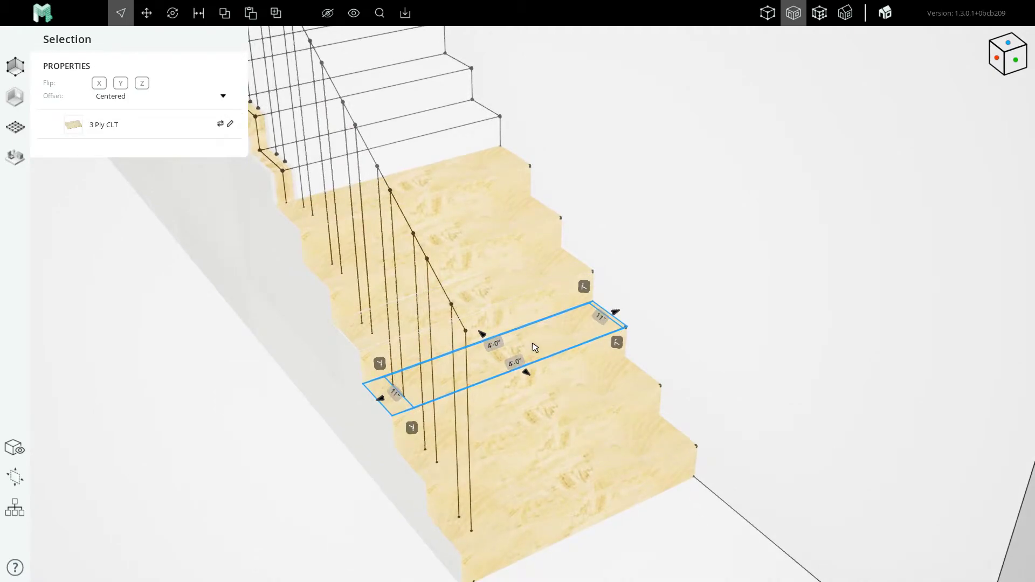
{"action": "scroll", "coordinate": [535, 347], "scroll_direction": "down", "scroll_amount": 2}
{"action": "scroll", "coordinate": [555, 342], "scroll_direction": "up", "scroll_amount": 6}
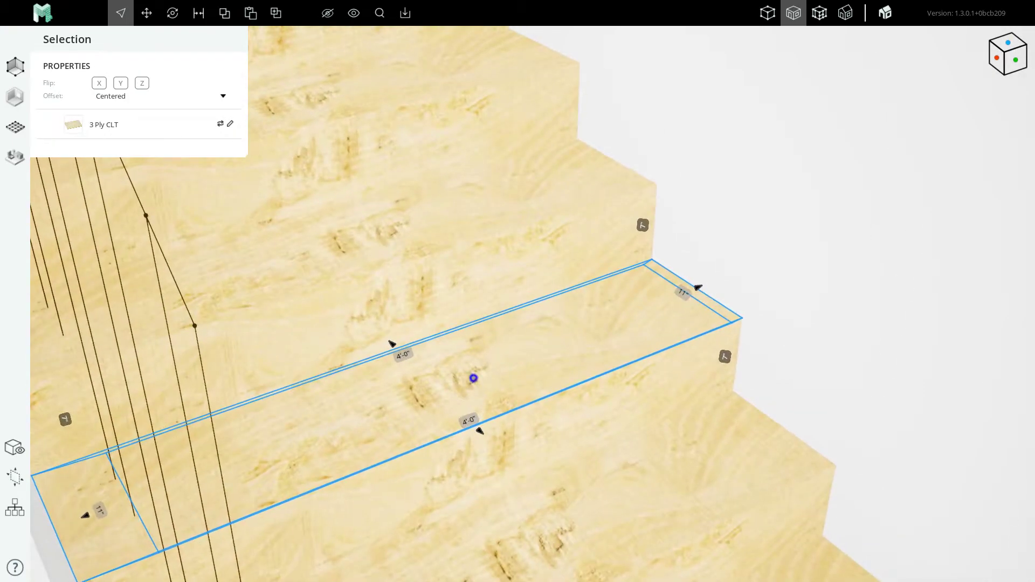
{"action": "scroll", "coordinate": [474, 378], "scroll_direction": "down", "scroll_amount": 5}
{"action": "scroll", "coordinate": [595, 437], "scroll_direction": "up", "scroll_amount": 5}
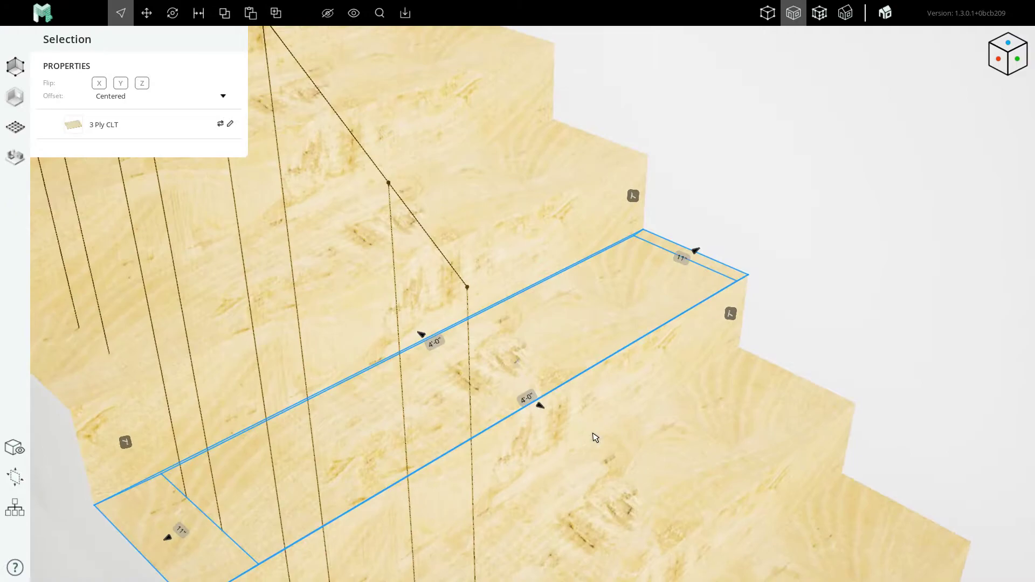
Step: Compare the CLT-covered lower steps with the bare massing steps above them, then view both staircases together
{"action": "scroll", "coordinate": [596, 437], "scroll_direction": "down", "scroll_amount": 5}
{"action": "scroll", "coordinate": [411, 134], "scroll_direction": "up", "scroll_amount": 2}
{"action": "scroll", "coordinate": [491, 201], "scroll_direction": "down", "scroll_amount": 3}
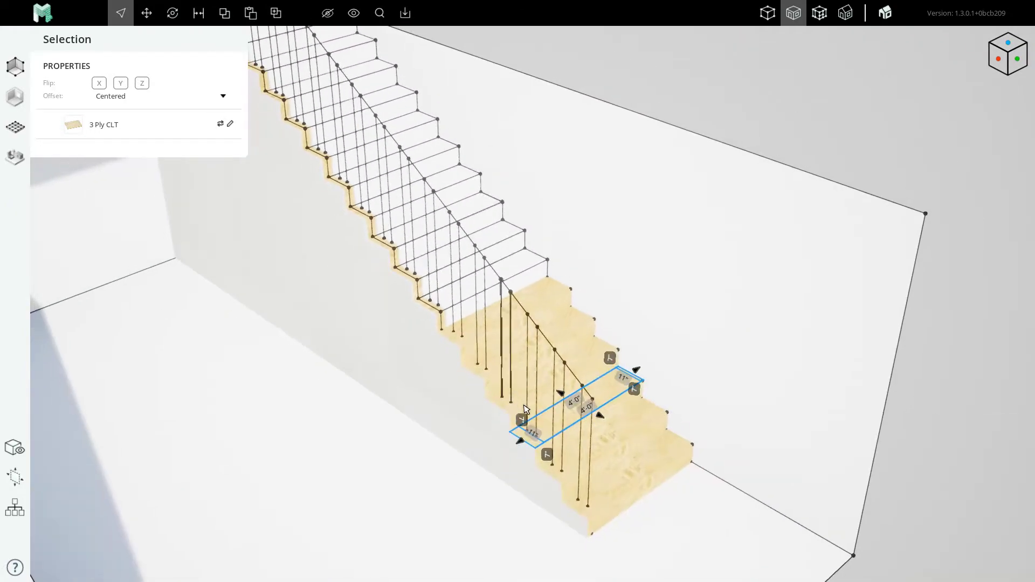
{"action": "scroll", "coordinate": [522, 406], "scroll_direction": "up", "scroll_amount": 2}
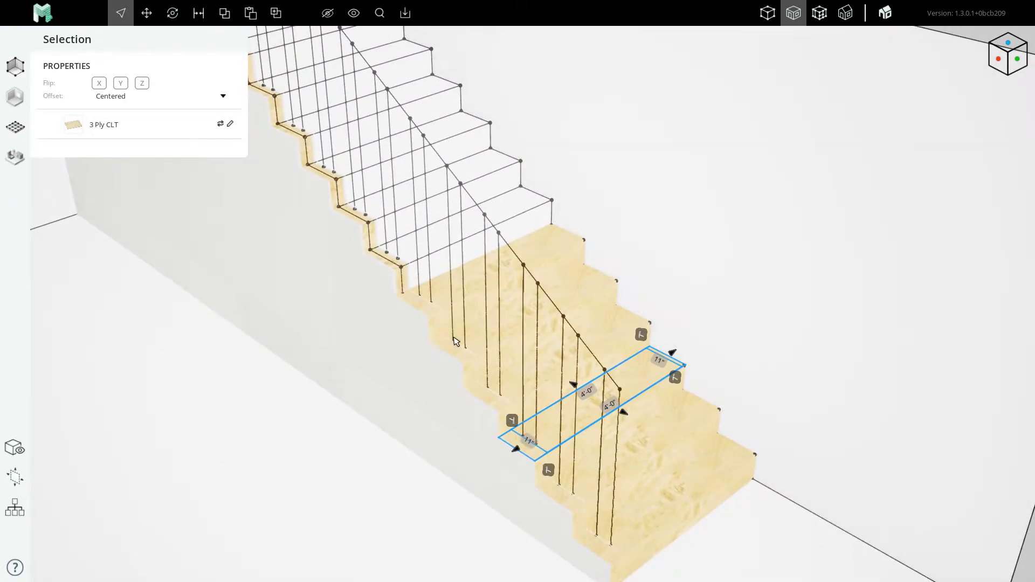
{"action": "scroll", "coordinate": [617, 312], "scroll_direction": "down", "scroll_amount": 3}
{"action": "scroll", "coordinate": [561, 286], "scroll_direction": "up", "scroll_amount": 1}
{"action": "middle_click_drag", "start_coordinate": [561, 286], "coordinate": [557, 317]}
{"action": "scroll", "coordinate": [557, 318], "scroll_direction": "down", "scroll_amount": 4}
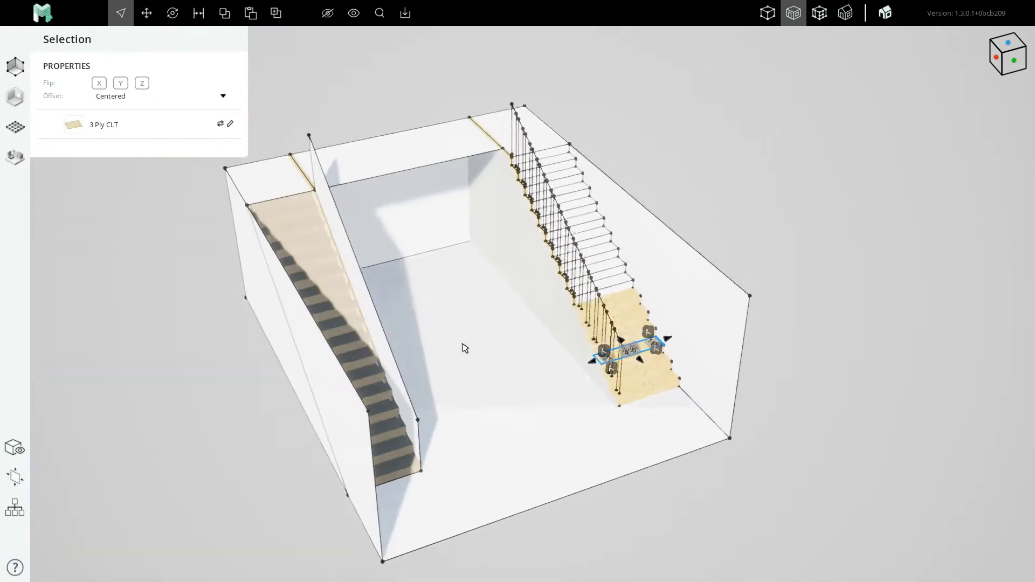
Step: In the massing-only display, compare a single massing plane on the simple stair side with one riser plane of the individually modelled staircase
{"action": "scroll", "coordinate": [481, 351], "scroll_direction": "up", "scroll_amount": 2}
{"action": "key", "text": "1"}
{"action": "left_click", "coordinate": [273, 307]}
{"action": "scroll", "coordinate": [619, 263], "scroll_direction": "up", "scroll_amount": 5}
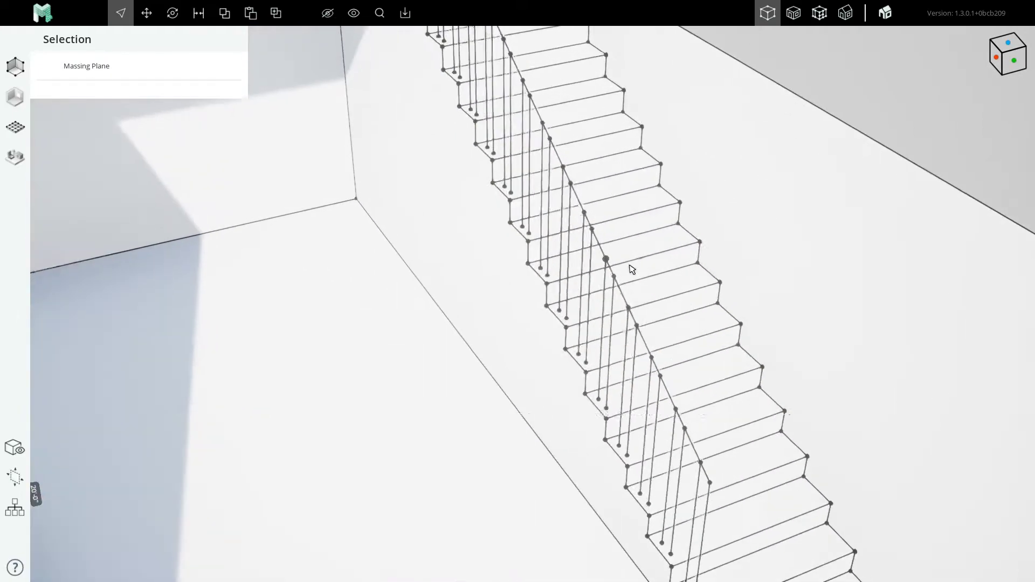
{"action": "left_click", "coordinate": [644, 270]}
{"action": "scroll", "coordinate": [641, 272], "scroll_direction": "down", "scroll_amount": 5}
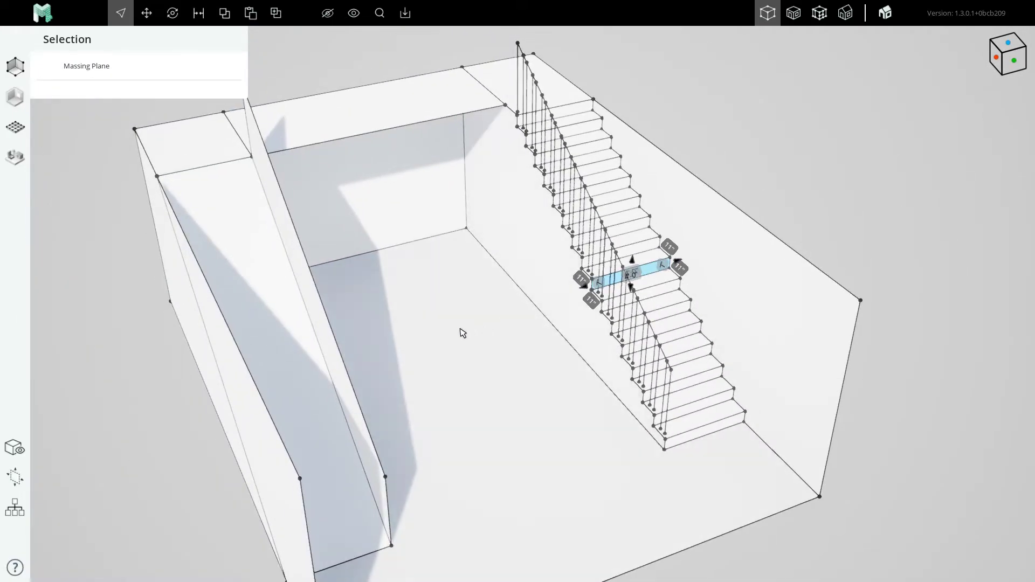
{"action": "scroll", "coordinate": [623, 362], "scroll_direction": "up", "scroll_amount": 5}
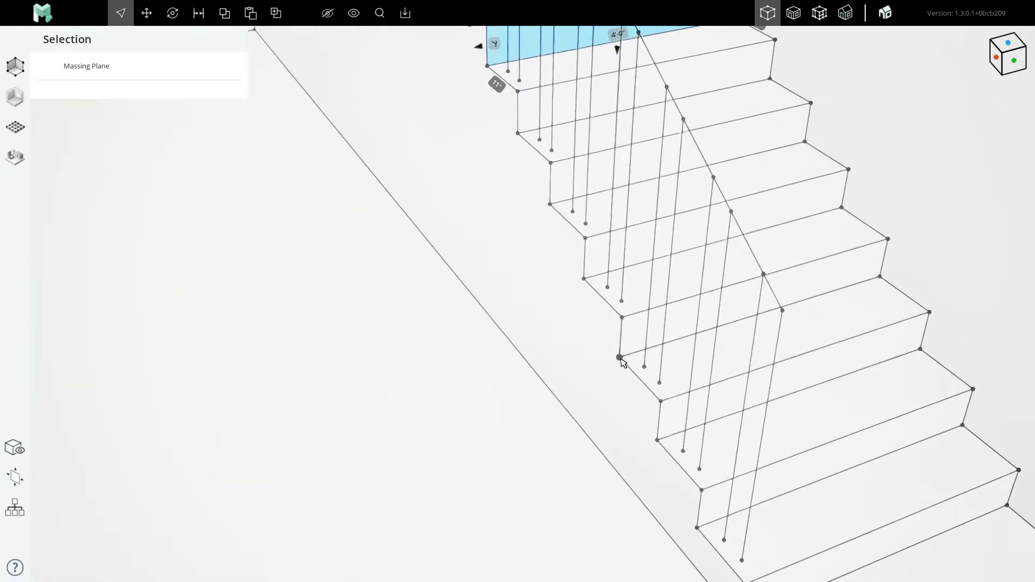
Step: Show the assemblies again and inspect a 3 Ply CLT riser on the lower part of the individually modelled staircase
{"action": "key", "text": "2"}
{"action": "middle_click_drag", "start_coordinate": [573, 305], "coordinate": [545, 374]}
{"action": "right_click_drag", "start_coordinate": [515, 364], "coordinate": [547, 314]}
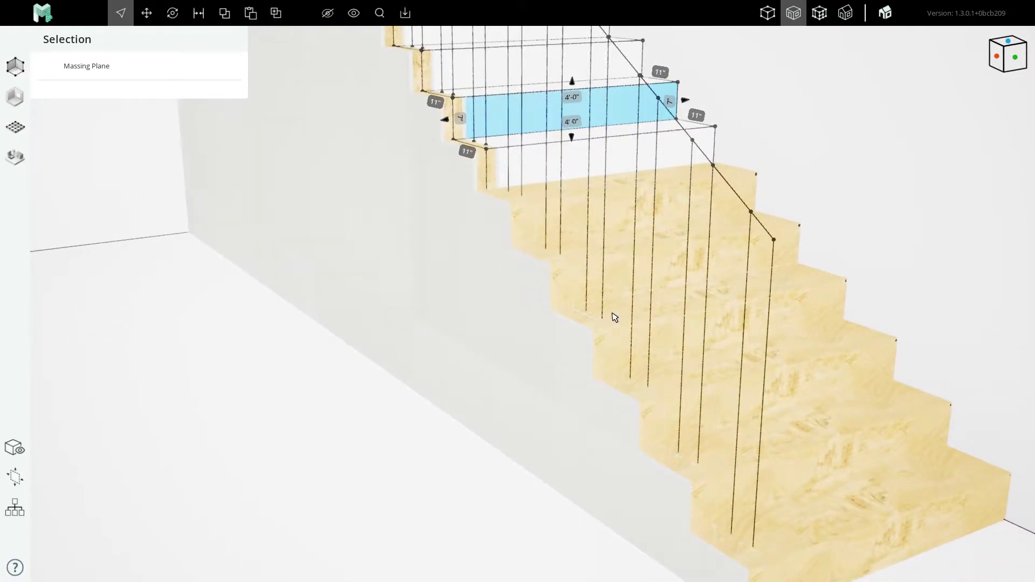
{"action": "left_click", "coordinate": [623, 307]}
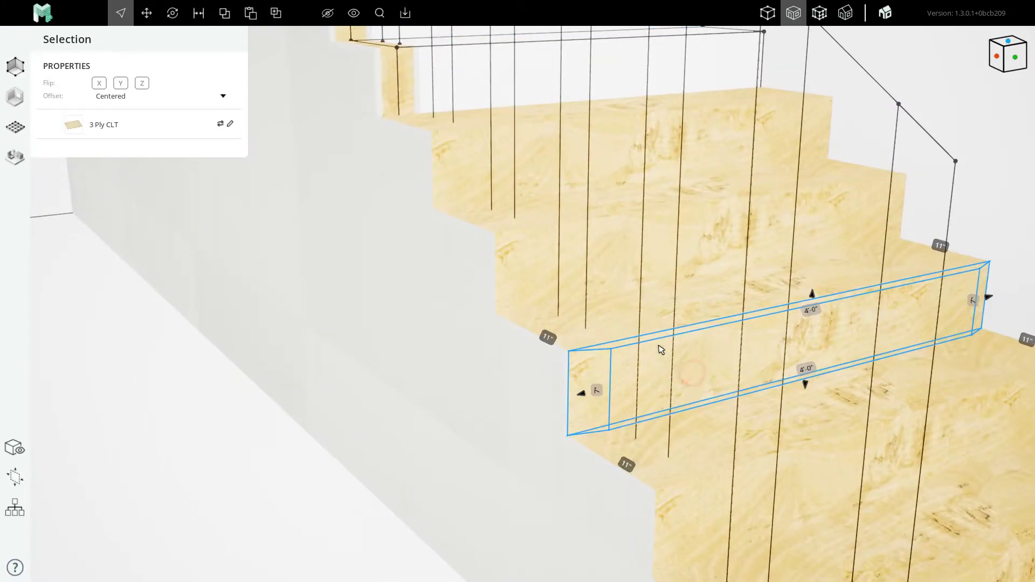
Step: Select the stepped 2x4 Interior Wood Stud wall beneath the individually modelled staircase and inspect its notched upper edge
{"action": "left_click", "coordinate": [447, 262]}
{"action": "right_click_drag", "start_coordinate": [455, 265], "coordinate": [485, 312]}
{"action": "scroll", "coordinate": [461, 396], "scroll_direction": "down", "scroll_amount": 1}
{"action": "scroll", "coordinate": [461, 396], "scroll_direction": "down", "scroll_amount": 3}
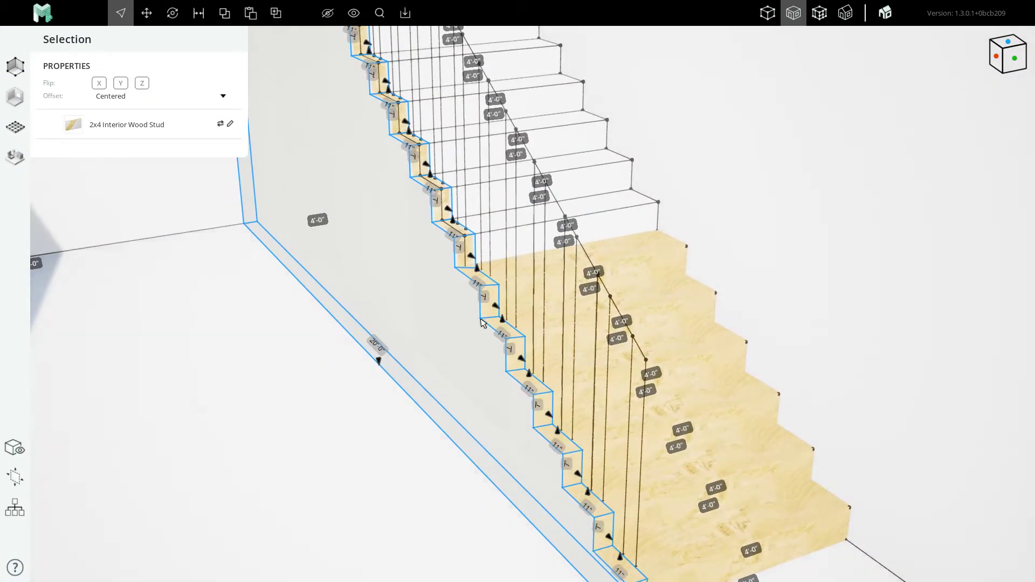
{"action": "scroll", "coordinate": [624, 312], "scroll_direction": "down", "scroll_amount": 2}
{"action": "scroll", "coordinate": [624, 312], "scroll_direction": "up", "scroll_amount": 3}
{"action": "right_click_drag", "start_coordinate": [623, 313], "coordinate": [587, 310]}
{"action": "scroll", "coordinate": [532, 277], "scroll_direction": "down", "scroll_amount": 2}
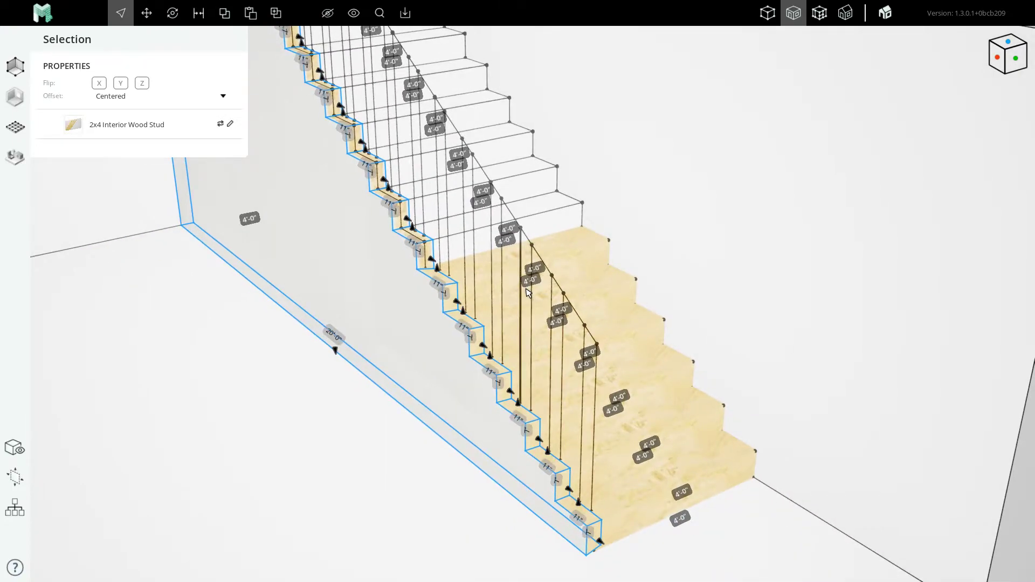
Step: Compare the individually modelled staircase and its stepped wall with the assembly-based staircase on the opposite side
{"action": "right_click_drag", "start_coordinate": [441, 314], "coordinate": [582, 312]}
{"action": "scroll", "coordinate": [675, 270], "scroll_direction": "down", "scroll_amount": 5}
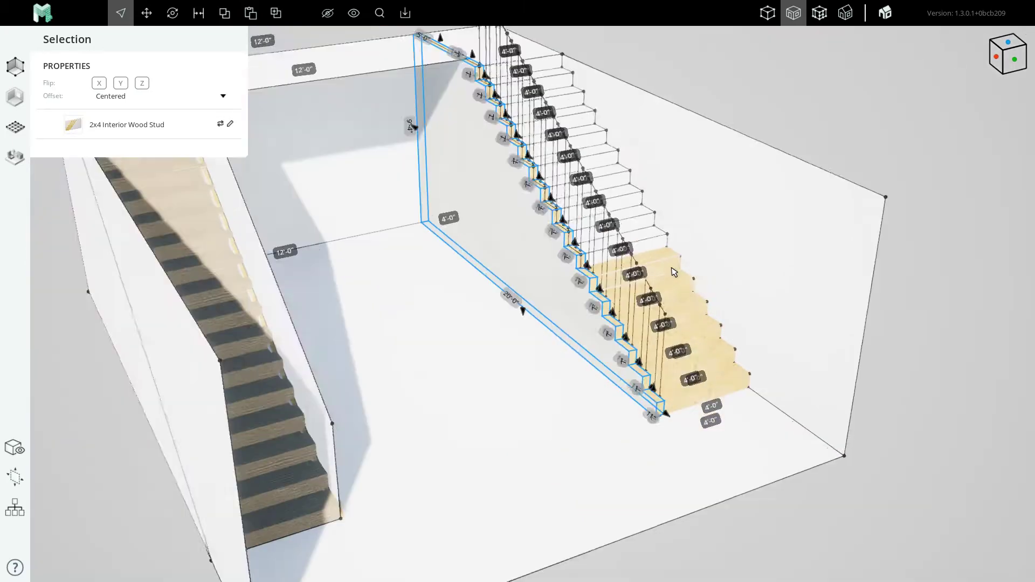
{"action": "right_click_drag", "start_coordinate": [395, 315], "coordinate": [434, 285]}
{"action": "scroll", "coordinate": [296, 232], "scroll_direction": "up", "scroll_amount": 5}
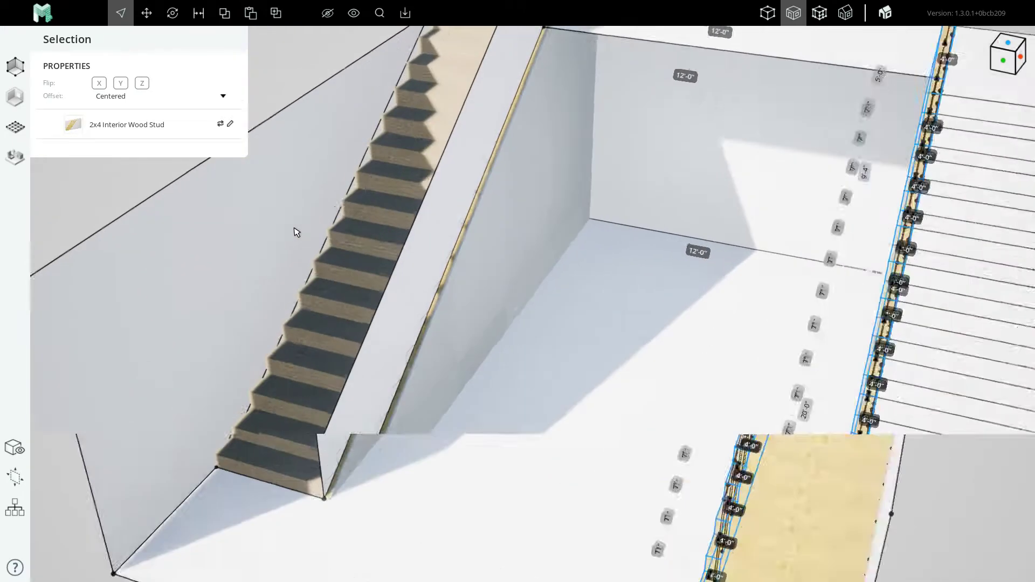
{"action": "scroll", "coordinate": [358, 311], "scroll_direction": "down", "scroll_amount": 5}
Step: Select the single sloped stair plane in the massing-only display and inspect its edge dimensions and angles
{"action": "key", "text": "1"}
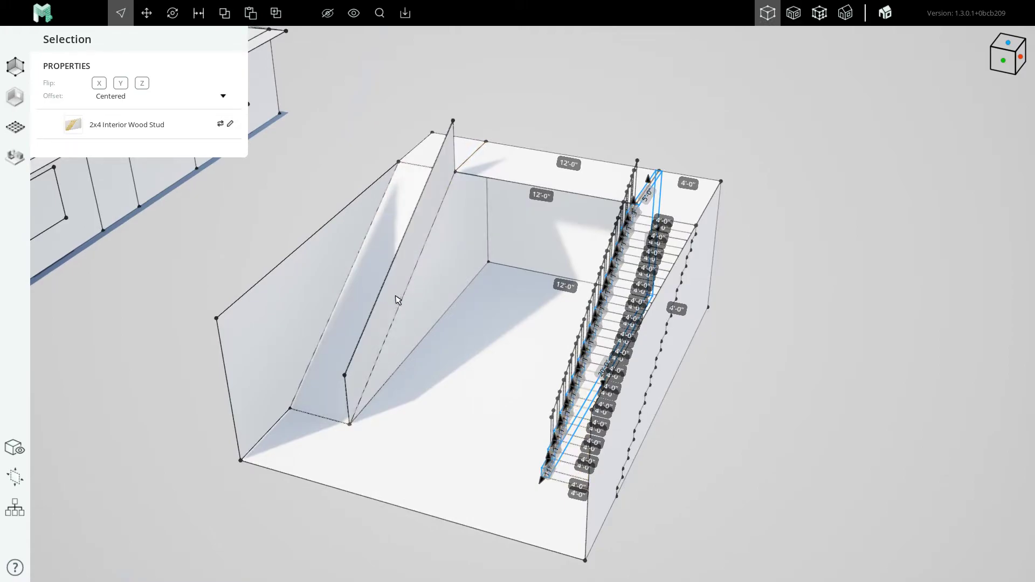
{"action": "right_click_drag", "start_coordinate": [400, 296], "coordinate": [410, 268]}
{"action": "left_click", "coordinate": [410, 269]}
{"action": "scroll", "coordinate": [424, 226], "scroll_direction": "up", "scroll_amount": 3}
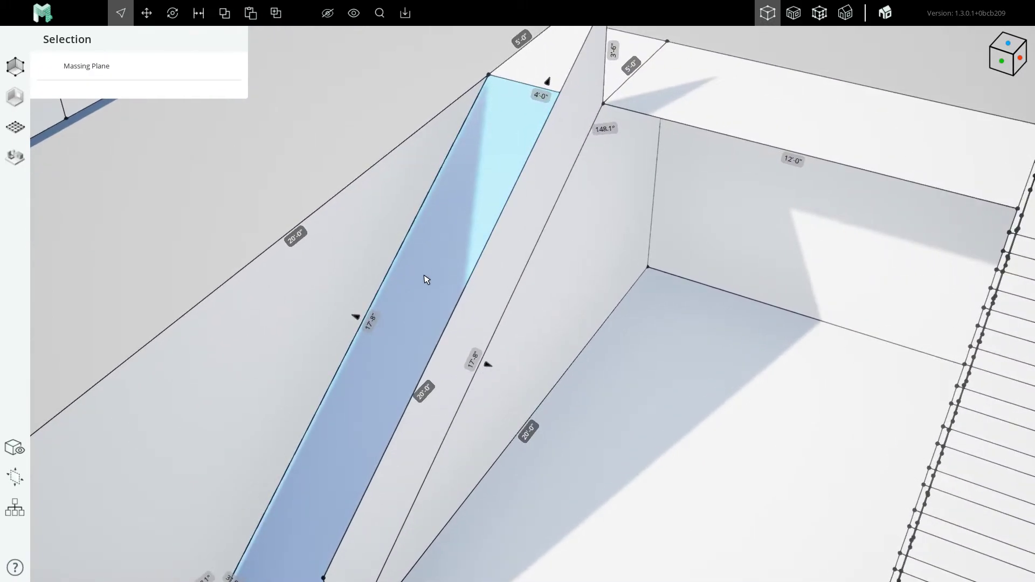
{"action": "scroll", "coordinate": [426, 277], "scroll_direction": "down", "scroll_amount": 3}
{"action": "scroll", "coordinate": [437, 257], "scroll_direction": "up", "scroll_amount": 3}
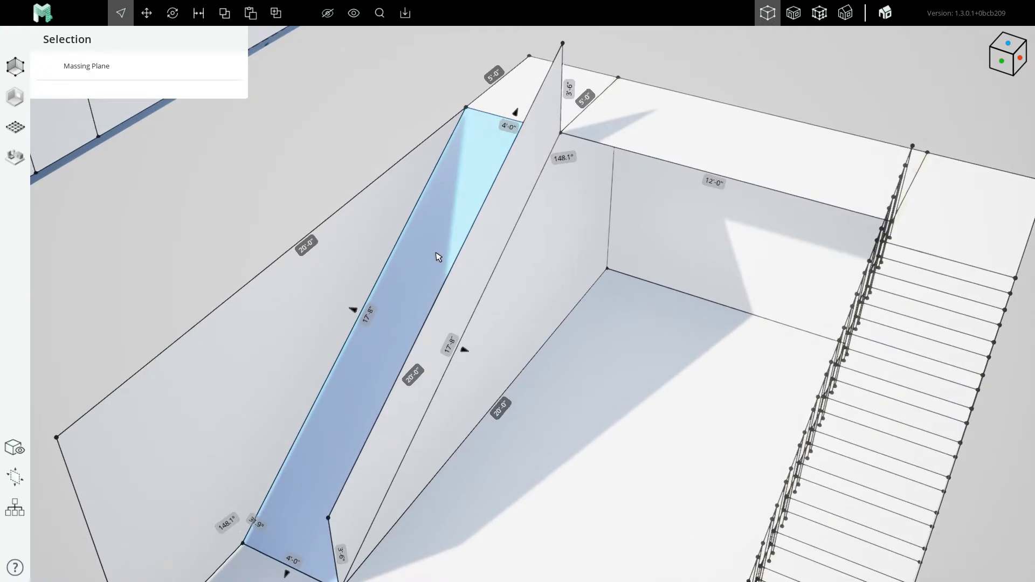
Step: Show the assembly on the sloped stair plane, select it briefly, clear the selection and return to the massing-only display
{"action": "key", "text": "2"}
{"action": "left_click", "coordinate": [417, 268]}
{"action": "scroll", "coordinate": [415, 268], "scroll_direction": "down", "scroll_amount": 2}
{"action": "left_click", "coordinate": [328, 181]}
{"action": "key", "text": "1"}
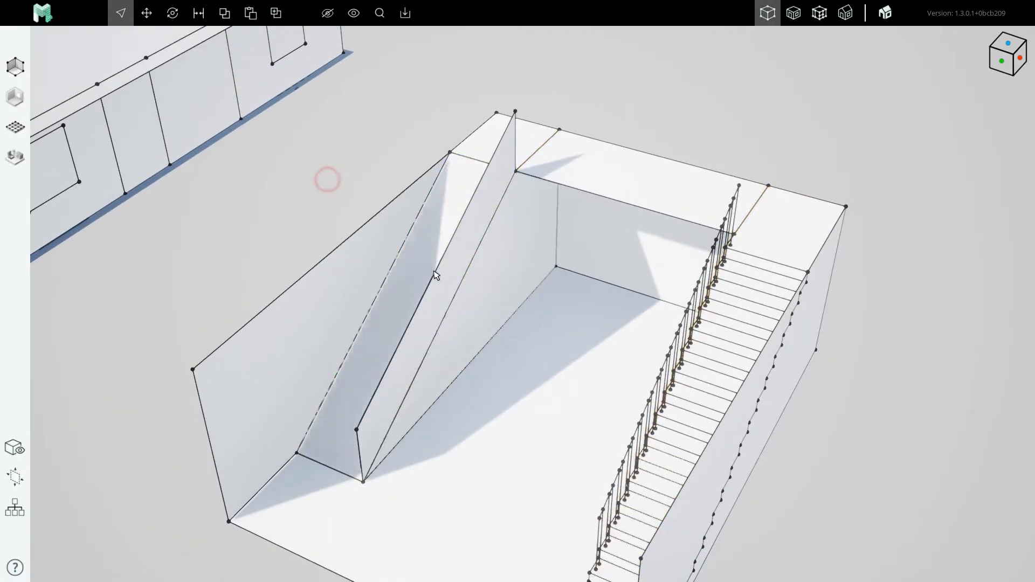
Step: Examine the individually modelled staircase's steps and baluster lines from its upper end to its bottom step
{"action": "middle_click_drag", "start_coordinate": [675, 459], "coordinate": [492, 321]}
{"action": "scroll", "coordinate": [492, 322], "scroll_direction": "down", "scroll_amount": 3}
{"action": "scroll", "coordinate": [529, 405], "scroll_direction": "up", "scroll_amount": 2}
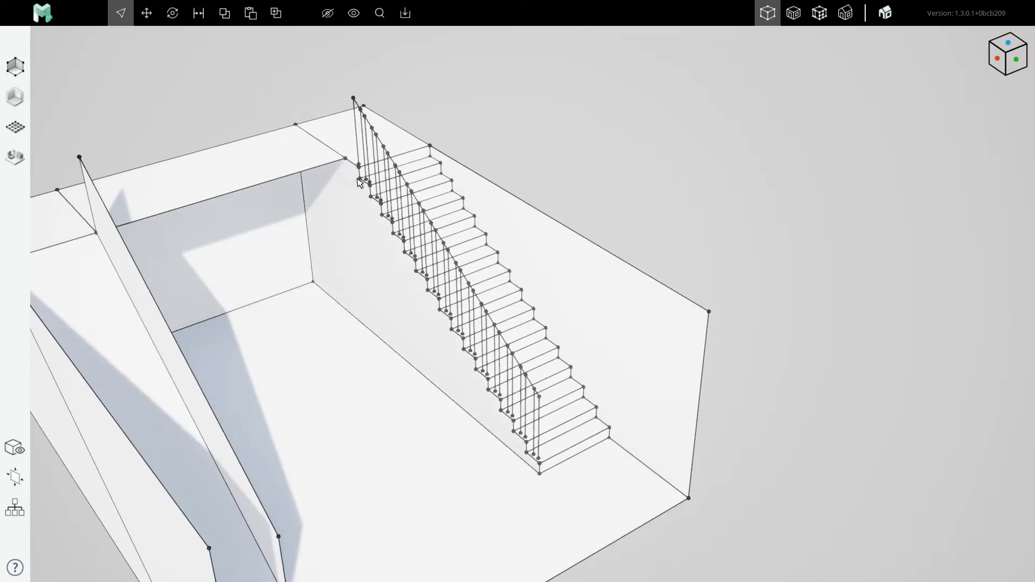
{"action": "scroll", "coordinate": [556, 421], "scroll_direction": "up", "scroll_amount": 3}
{"action": "scroll", "coordinate": [557, 300], "scroll_direction": "down", "scroll_amount": 2}
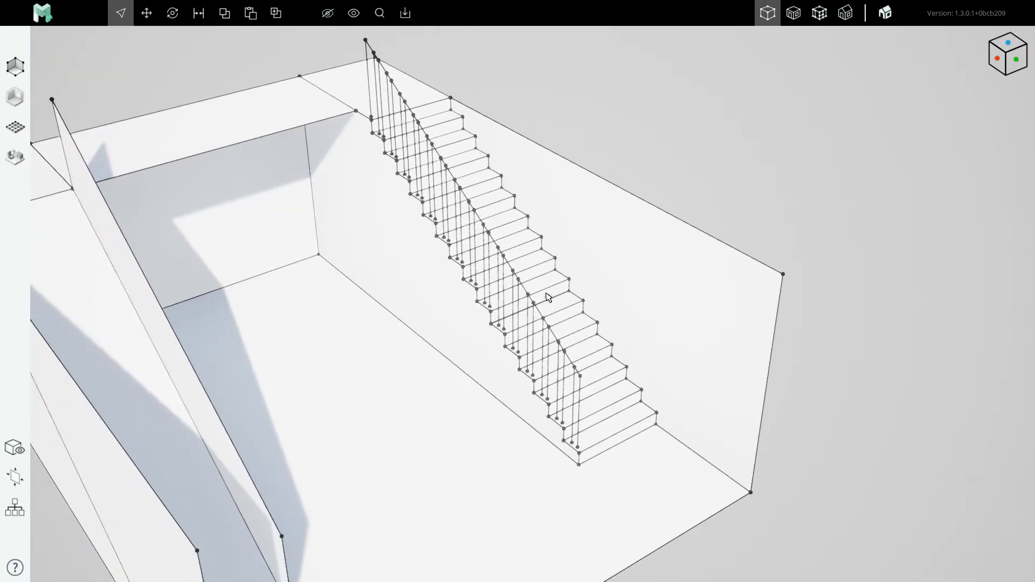
{"action": "scroll", "coordinate": [514, 358], "scroll_direction": "down", "scroll_amount": 3}
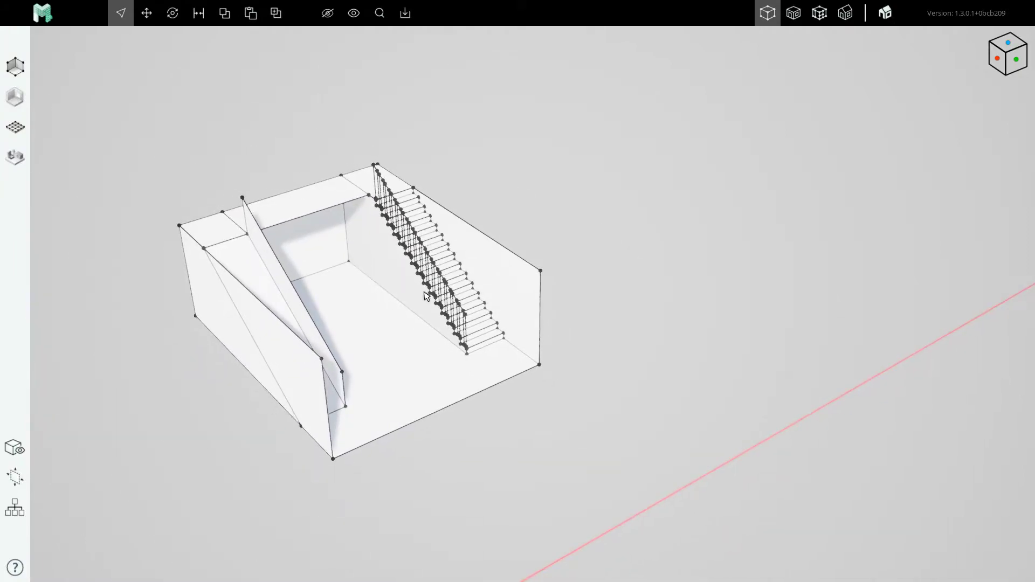
Step: Draw a vertical right-triangular massing plane with lines in the empty area beside the individually modelled staircase's outer wall
{"action": "middle_click_drag", "start_coordinate": [509, 328], "coordinate": [406, 364]}
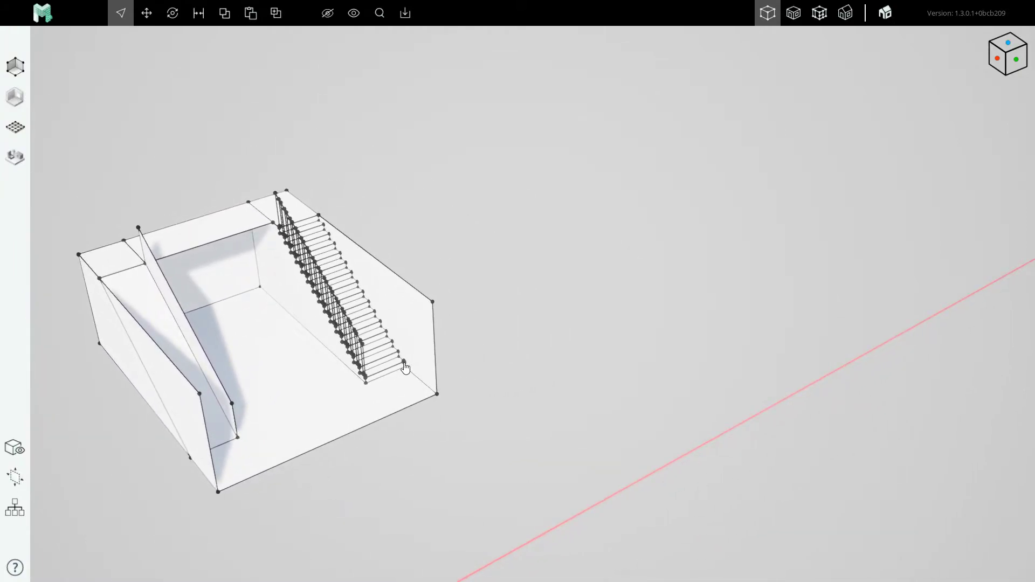
{"action": "right_click_drag", "start_coordinate": [510, 314], "coordinate": [348, 317]}
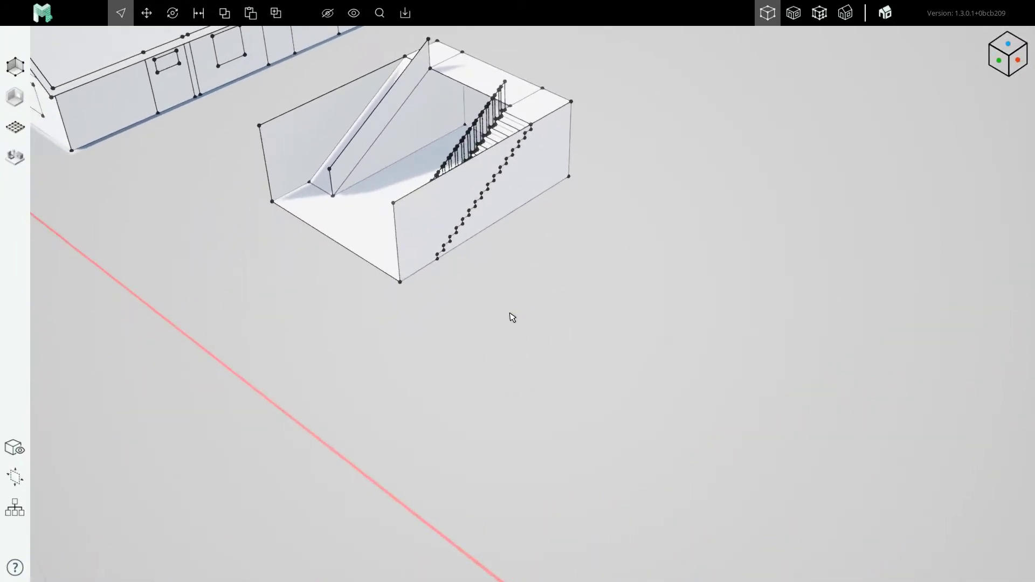
{"action": "key", "text": "l"}
{"action": "middle_click_drag", "start_coordinate": [469, 273], "coordinate": [455, 343]}
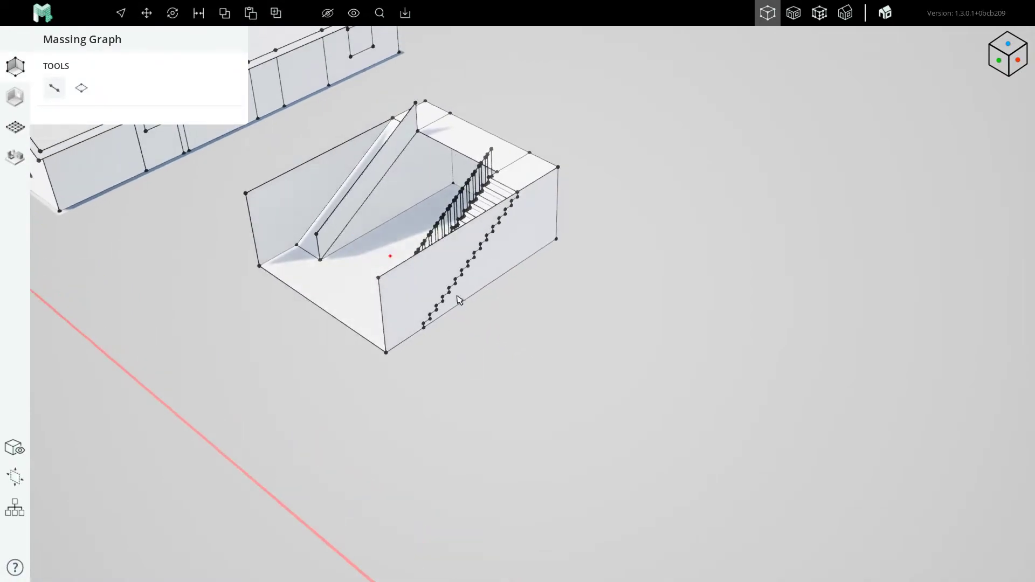
{"action": "right_click_drag", "start_coordinate": [522, 345], "coordinate": [506, 331]}
{"action": "scroll", "coordinate": [506, 335], "scroll_direction": "up", "scroll_amount": 4}
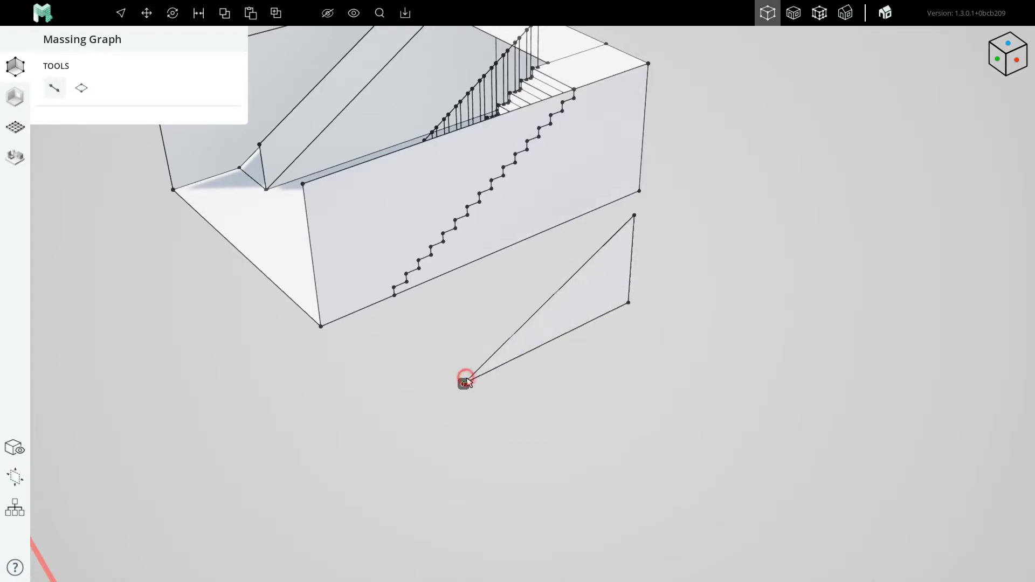
{"action": "left_click", "coordinate": [464, 382]}
Step: Draw a sloped rectangular massing plane outward from the triangle's inclined edge as a simple stair run
{"action": "right_click_drag", "start_coordinate": [520, 363], "coordinate": [507, 363]}
{"action": "key", "text": "r"}
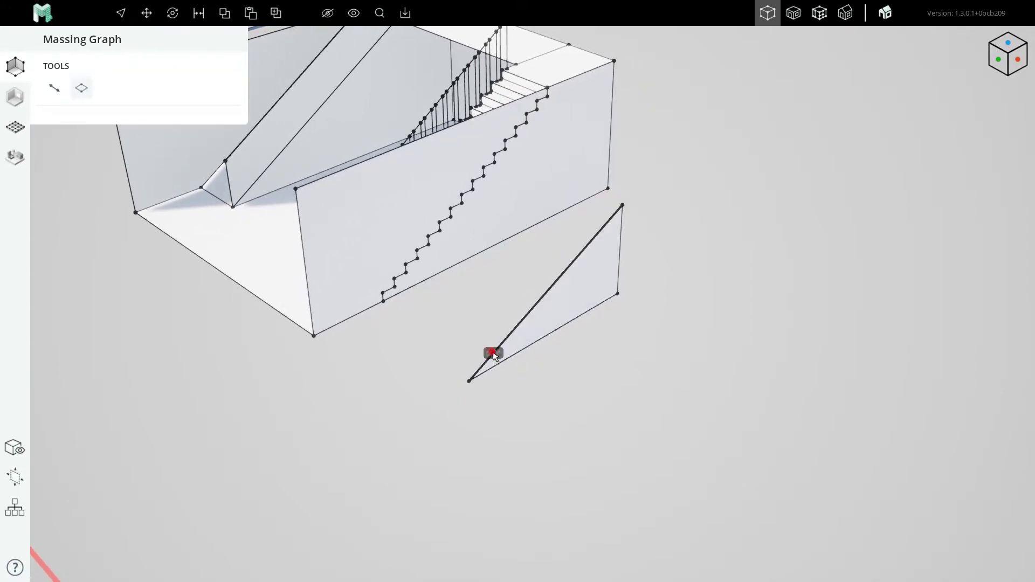
{"action": "left_click", "coordinate": [493, 353]}
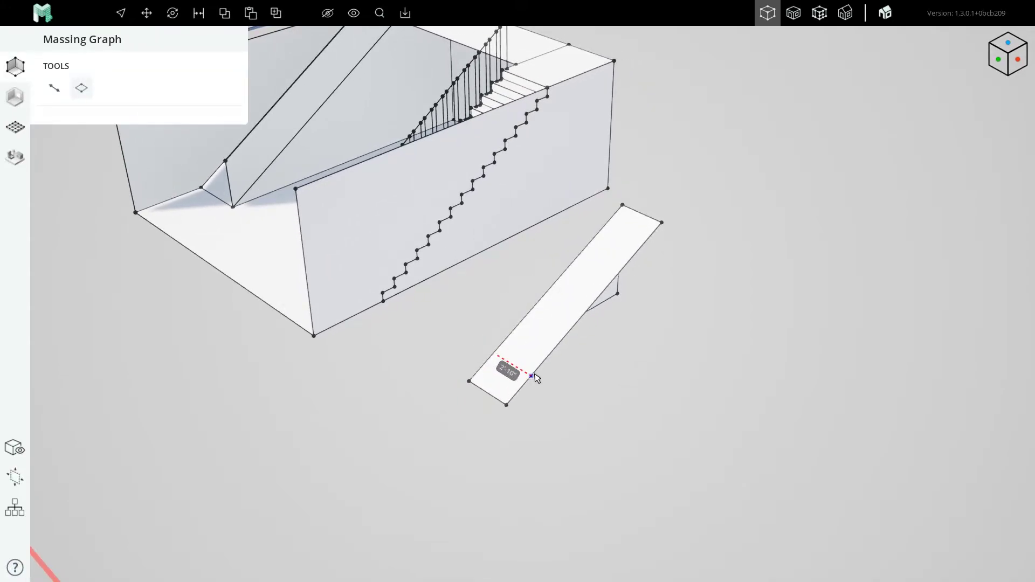
{"action": "left_click", "coordinate": [537, 379]}
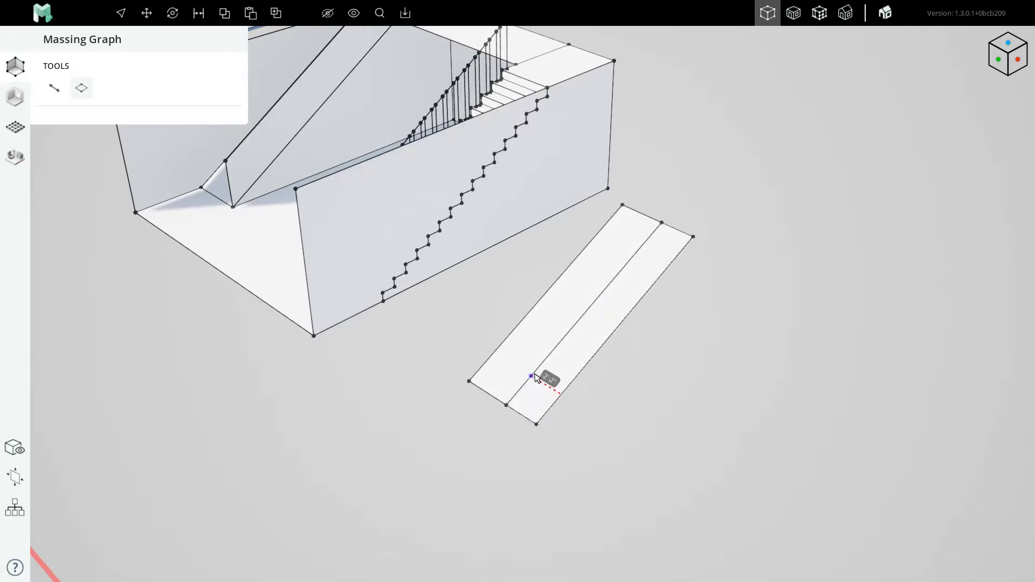
{"action": "key", "text": "Escape"}
{"action": "middle_click_drag", "start_coordinate": [561, 325], "coordinate": [509, 340]}
{"action": "right_click_drag", "start_coordinate": [509, 339], "coordinate": [577, 238]}
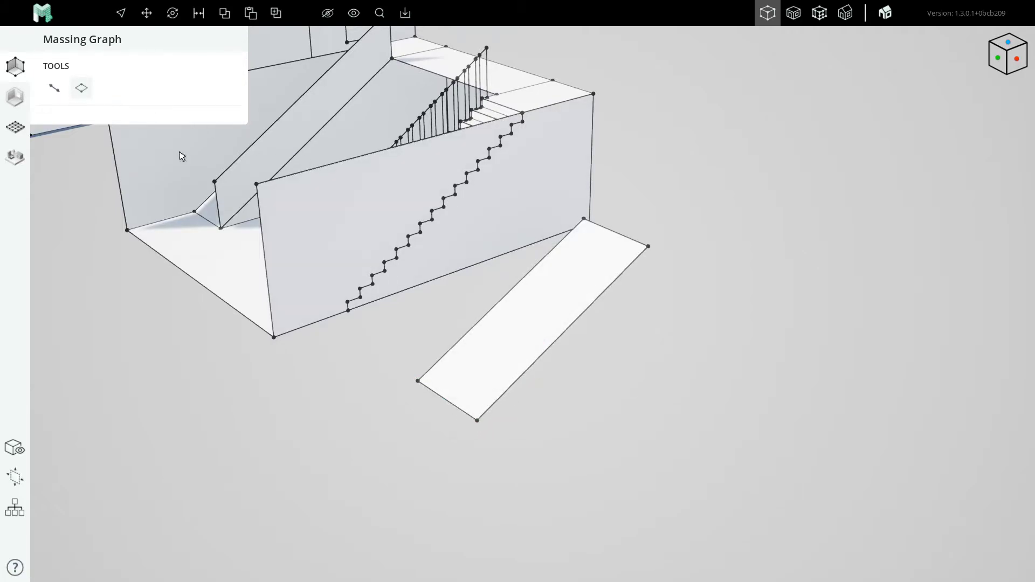
Step: Add a horizontal rectangular landing plane extending from the upper edge of the new sloped plane, and finish drawing
{"action": "middle_click_drag", "start_coordinate": [538, 268], "coordinate": [456, 280]}
{"action": "right_click_drag", "start_coordinate": [456, 281], "coordinate": [473, 294]}
{"action": "mouse_move", "coordinate": [473, 294]}
{"action": "middle_mouse_down"}
{"action": "mouse_move", "coordinate": [478, 312]}
{"action": "mouse_move", "coordinate": [468, 313]}
{"action": "middle_mouse_up"}
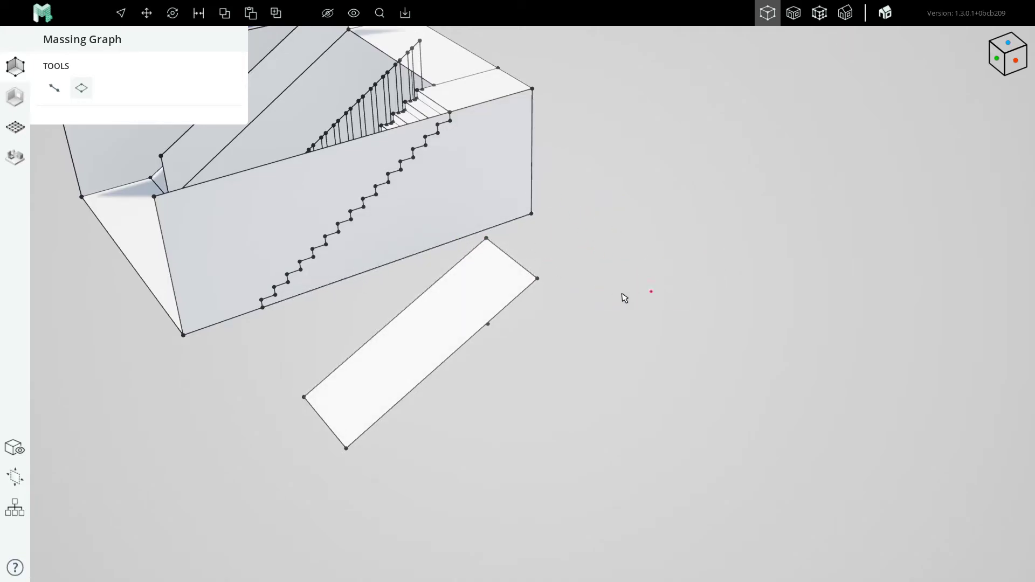
{"action": "scroll", "coordinate": [544, 261], "scroll_direction": "up", "scroll_amount": 2}
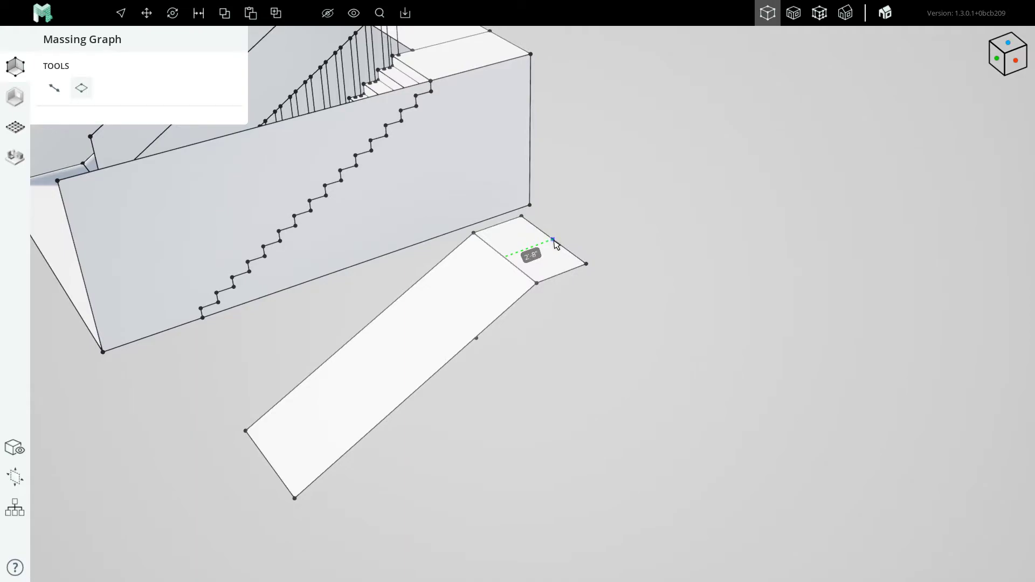
{"action": "key", "text": "Return"}
{"action": "middle_click_drag", "start_coordinate": [545, 259], "coordinate": [529, 275]}
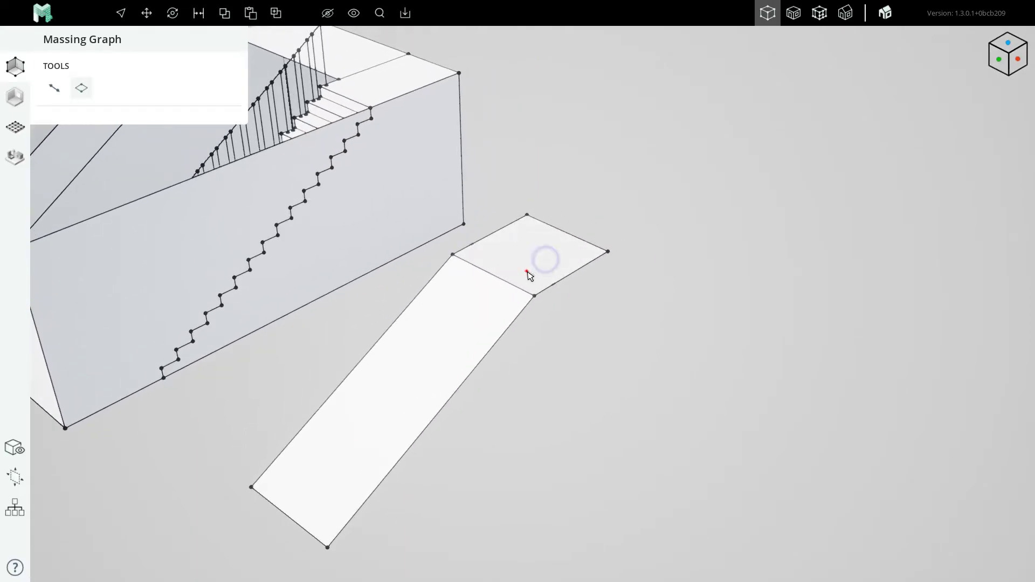
{"action": "key", "text": "Escape"}
Step: Compare the new sloped plane and landing with the individually modelled staircase, ending close up on its bottom steps
{"action": "scroll", "coordinate": [499, 275], "scroll_direction": "down", "scroll_amount": 3}
{"action": "scroll", "coordinate": [483, 271], "scroll_direction": "up", "scroll_amount": 3}
{"action": "middle_click_drag", "start_coordinate": [449, 271], "coordinate": [526, 294]}
{"action": "scroll", "coordinate": [524, 297], "scroll_direction": "down", "scroll_amount": 3}
{"action": "scroll", "coordinate": [499, 335], "scroll_direction": "up", "scroll_amount": 2}
{"action": "middle_click_drag", "start_coordinate": [401, 289], "coordinate": [345, 333]}
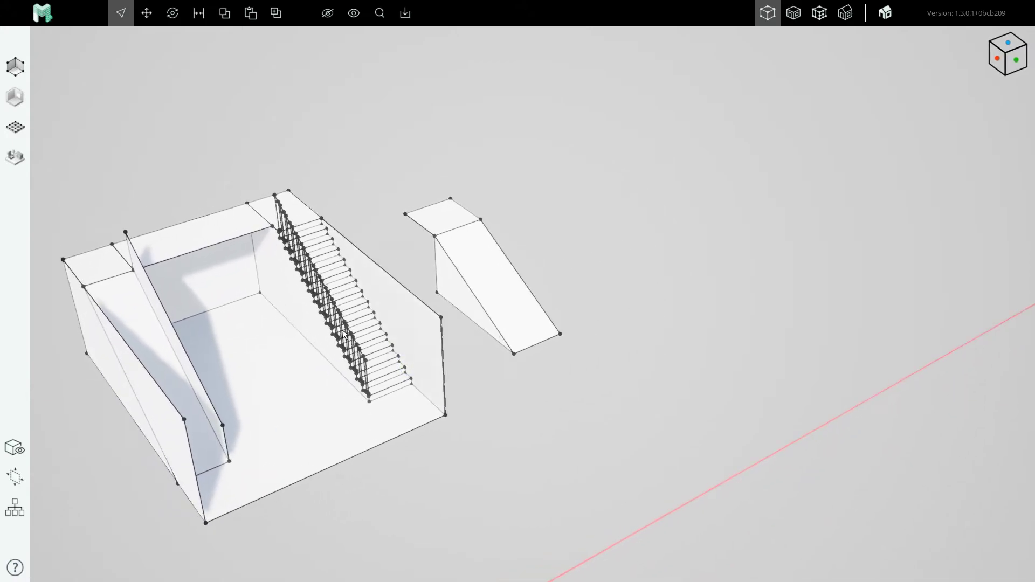
{"action": "scroll", "coordinate": [334, 365], "scroll_direction": "up", "scroll_amount": 6}
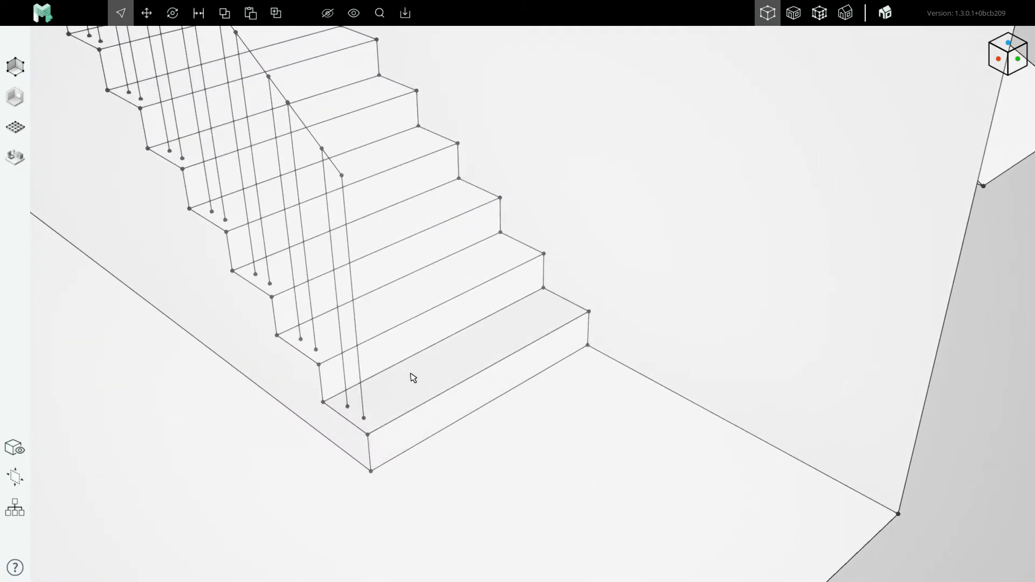
Step: Draw a vertical rectangular riser plane about 4' wide in the empty area beside the simple sloped stair
{"action": "scroll", "coordinate": [411, 373], "scroll_direction": "down", "scroll_amount": 8}
{"action": "middle_click_drag", "start_coordinate": [302, 411], "coordinate": [399, 409]}
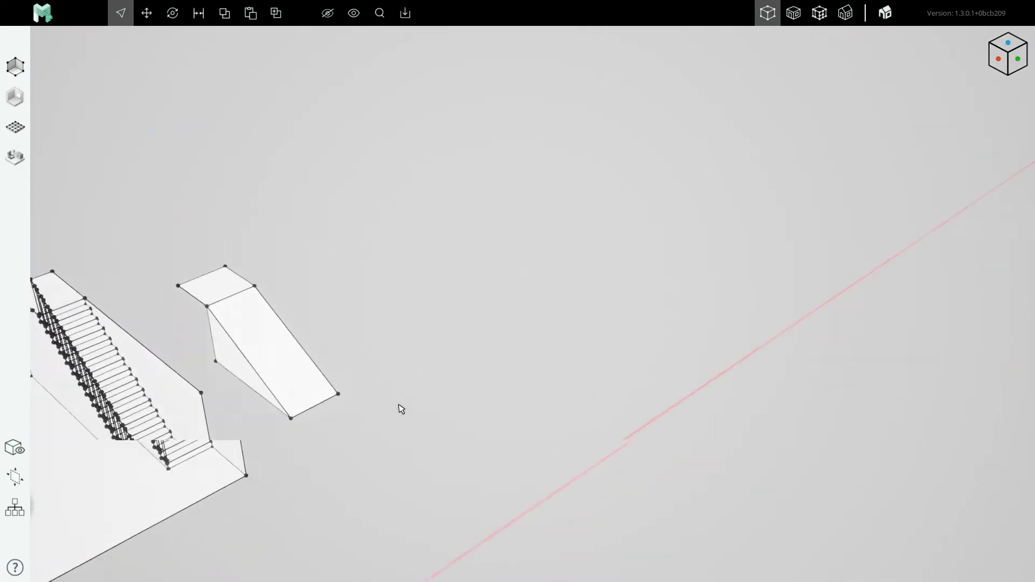
{"action": "scroll", "coordinate": [403, 415], "scroll_direction": "up", "scroll_amount": 5}
{"action": "scroll", "coordinate": [349, 374], "scroll_direction": "down", "scroll_amount": 2}
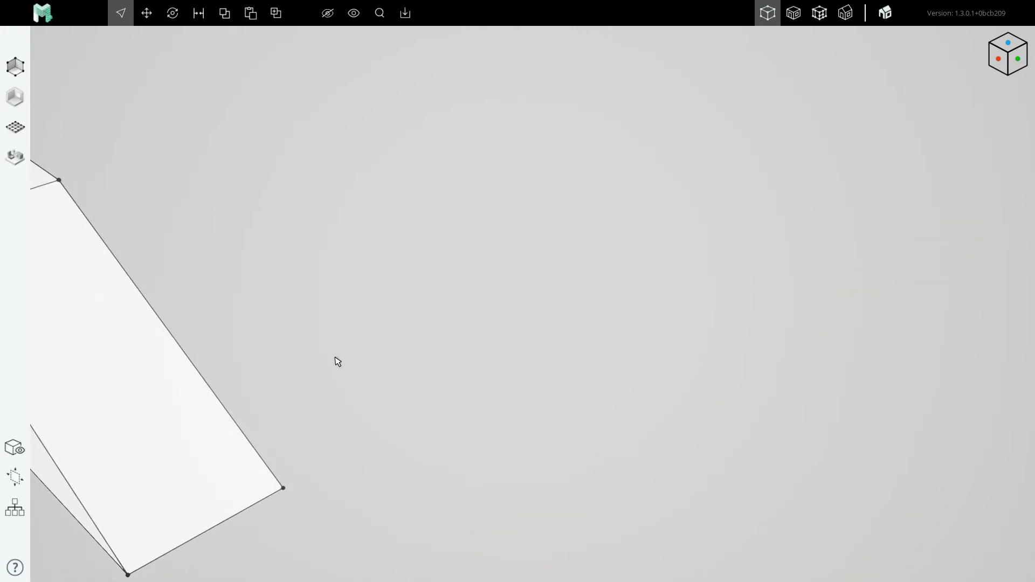
{"action": "key", "text": "l"}
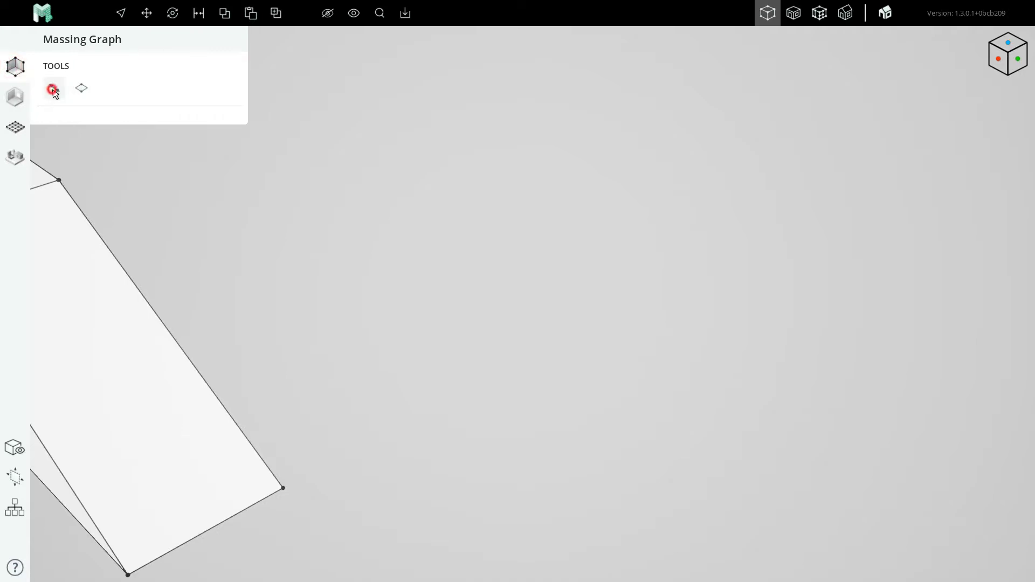
{"action": "middle_click_drag", "start_coordinate": [561, 337], "coordinate": [407, 308]}
{"action": "scroll", "coordinate": [407, 308], "scroll_direction": "down", "scroll_amount": 3}
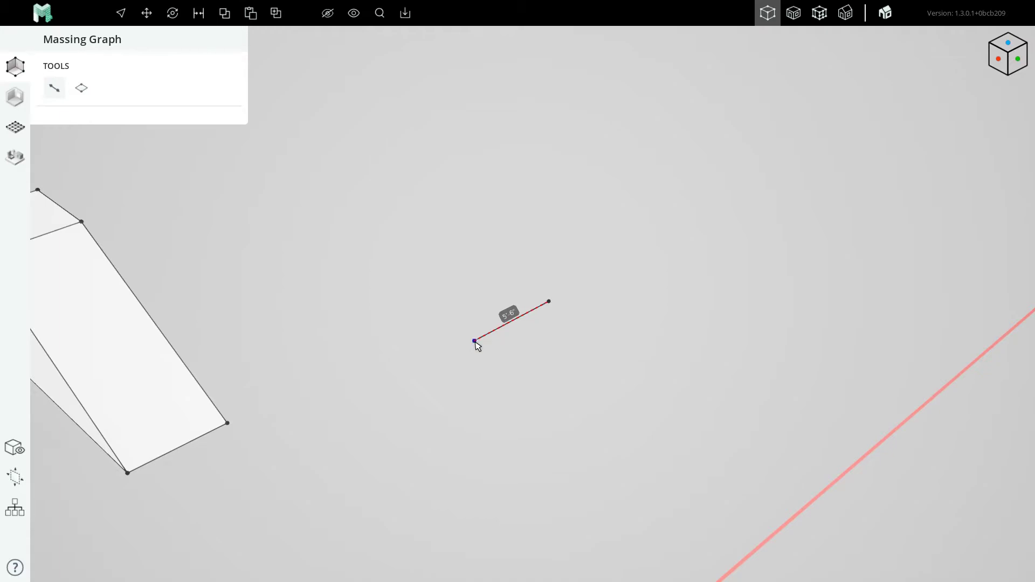
{"action": "scroll", "coordinate": [482, 332], "scroll_direction": "up", "scroll_amount": 3}
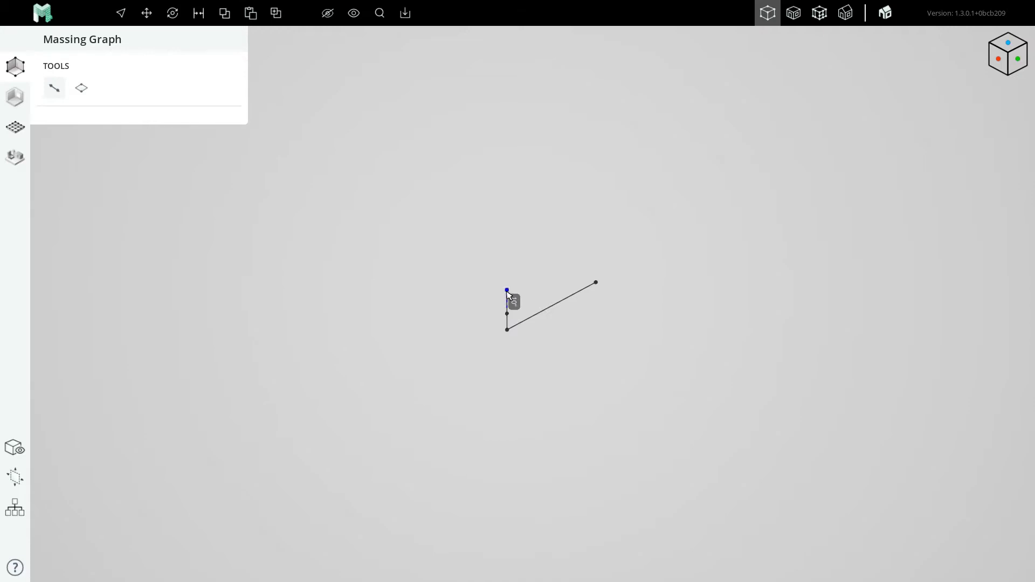
{"action": "left_click", "coordinate": [596, 287]}
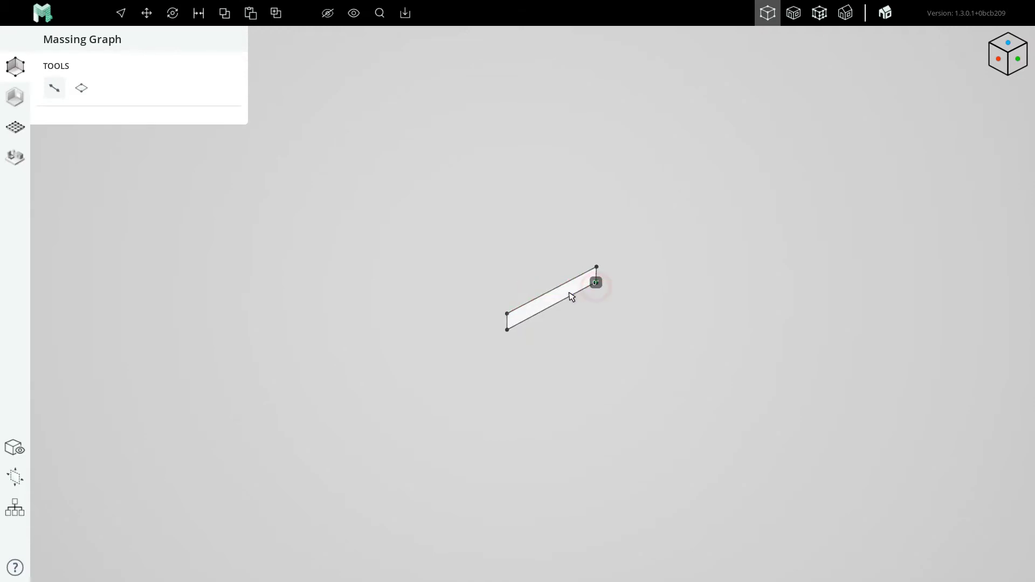
Step: Add a horizontal rectangular tread plane 11" deep from the riser's upper edge and finish drawing
{"action": "scroll", "coordinate": [568, 291], "scroll_direction": "up", "scroll_amount": 3}
{"action": "middle_click_drag", "start_coordinate": [456, 349], "coordinate": [517, 336]}
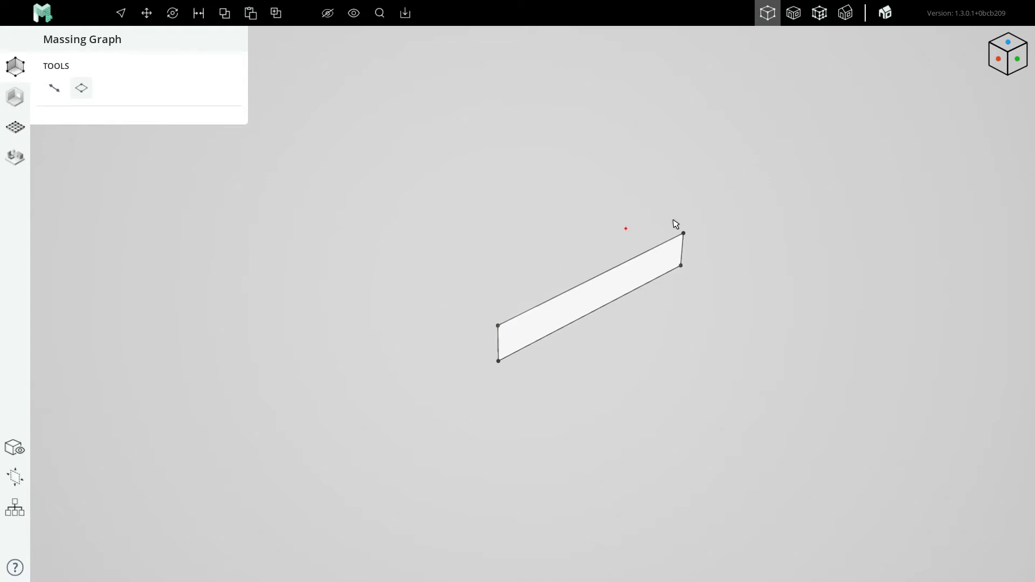
{"action": "left_click_drag", "start_coordinate": [533, 307], "coordinate": [488, 291]}
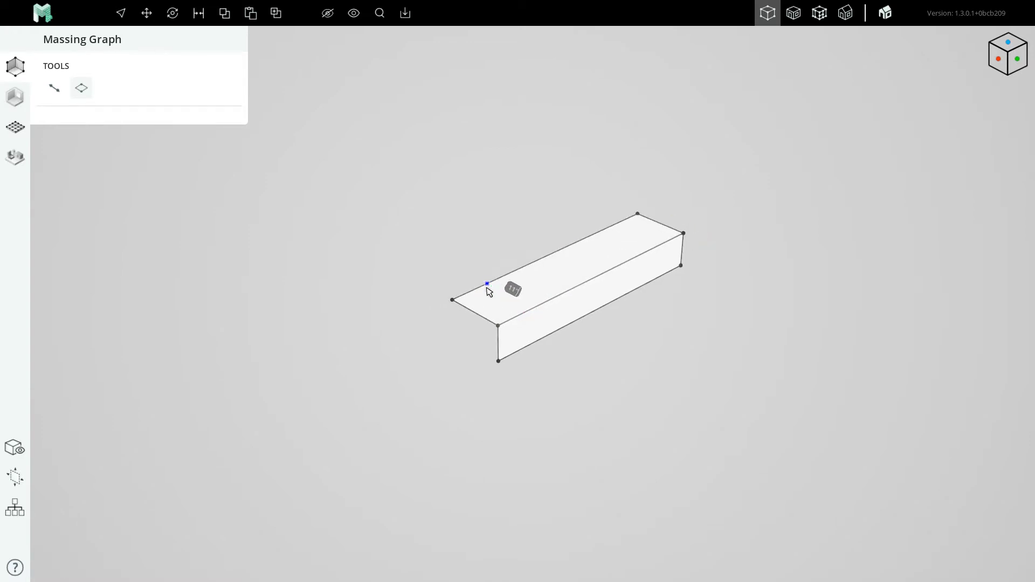
{"action": "scroll", "coordinate": [504, 324], "scroll_direction": "down", "scroll_amount": 3}
{"action": "key", "text": "Escape"}
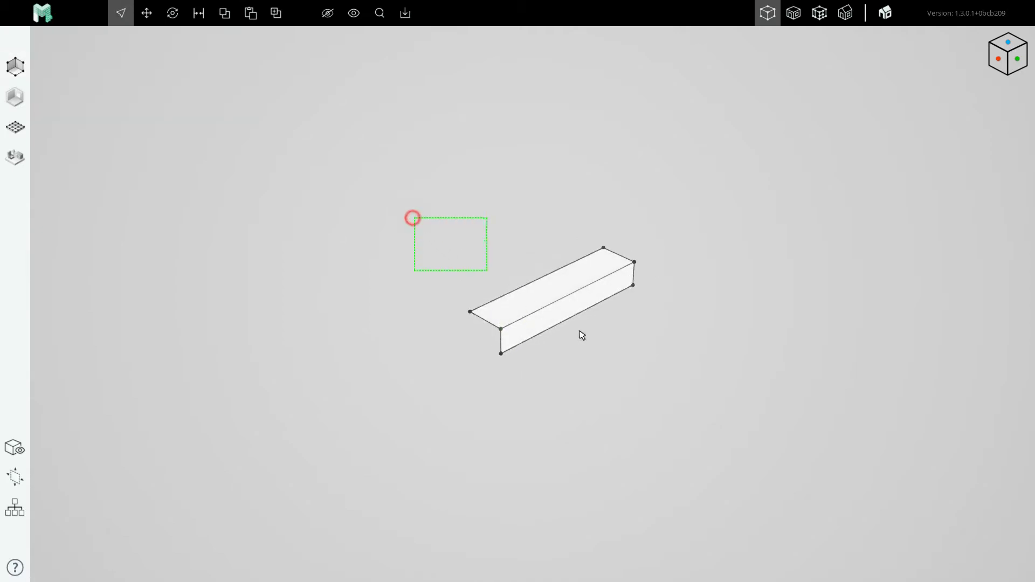
Step: Select the riser and tread and place four copies stacked corner to corner upward, making five steps
{"action": "left_click_drag", "start_coordinate": [556, 319], "coordinate": [719, 407]}
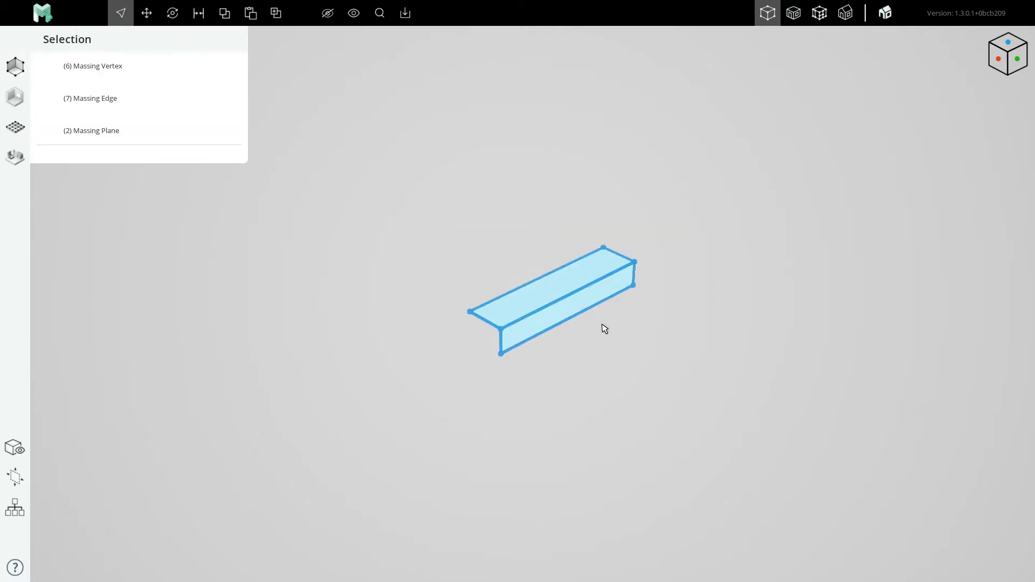
{"action": "key", "text": "m"}
{"action": "left_click", "coordinate": [635, 286]}
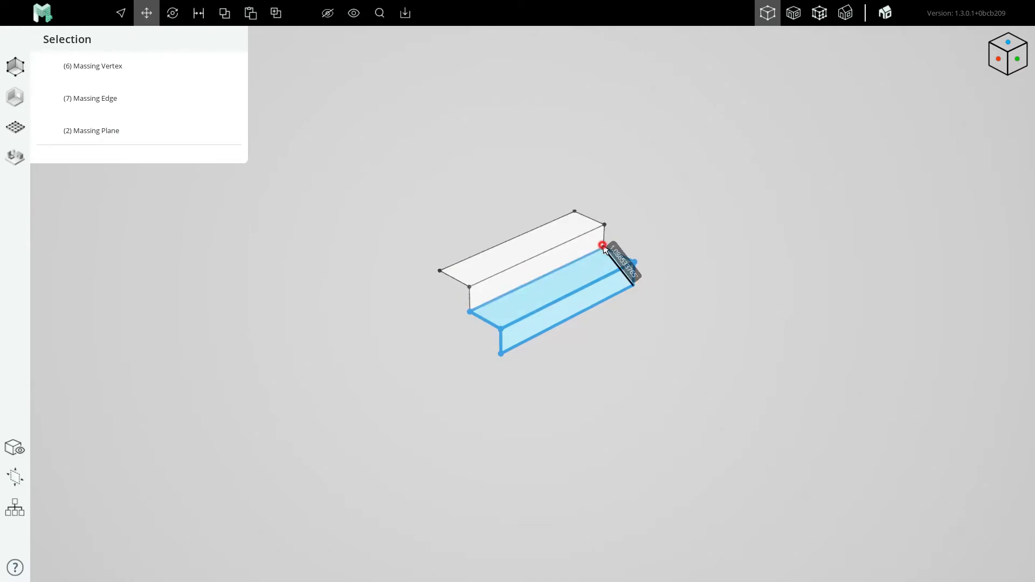
{"action": "left_click", "coordinate": [602, 245]}
{"action": "left_click", "coordinate": [570, 210]}
{"action": "left_click", "coordinate": [546, 177]}
{"action": "left_click", "coordinate": [516, 139]}
{"action": "middle_click_drag", "start_coordinate": [494, 212], "coordinate": [498, 249]}
{"action": "scroll", "coordinate": [506, 258], "scroll_direction": "down", "scroll_amount": 4}
{"action": "key", "text": "Escape"}
{"action": "key", "text": "Escape"}
Step: Select the five-step flight and place three copies end to end upward, making a 20-step run
{"action": "left_click_drag", "start_coordinate": [406, 164], "coordinate": [619, 385]}
{"action": "middle_click_drag", "start_coordinate": [483, 257], "coordinate": [506, 297]}
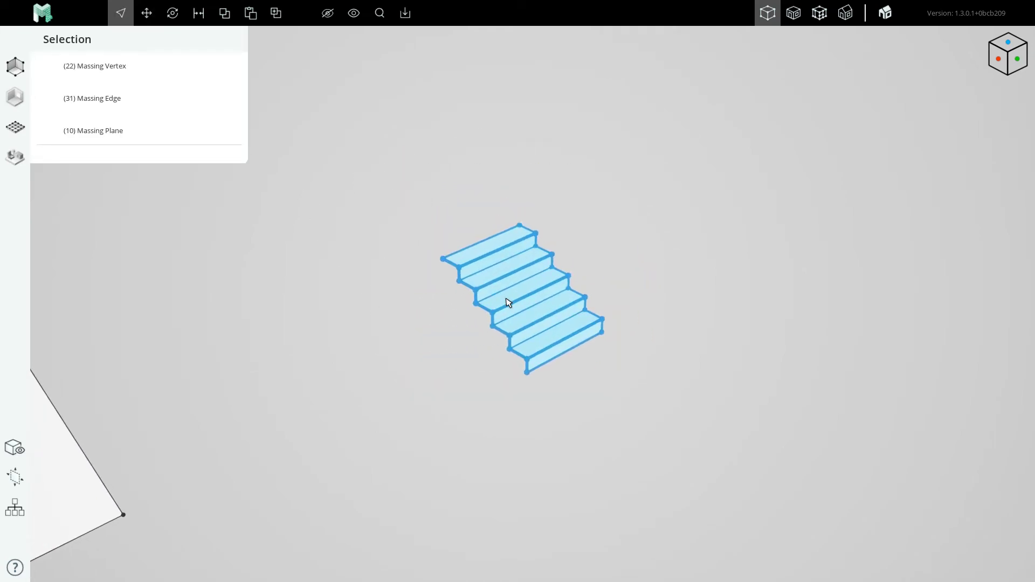
{"action": "scroll", "coordinate": [505, 297], "scroll_direction": "up", "scroll_amount": 1}
{"action": "key", "text": "m"}
{"action": "left_click", "coordinate": [620, 339]}
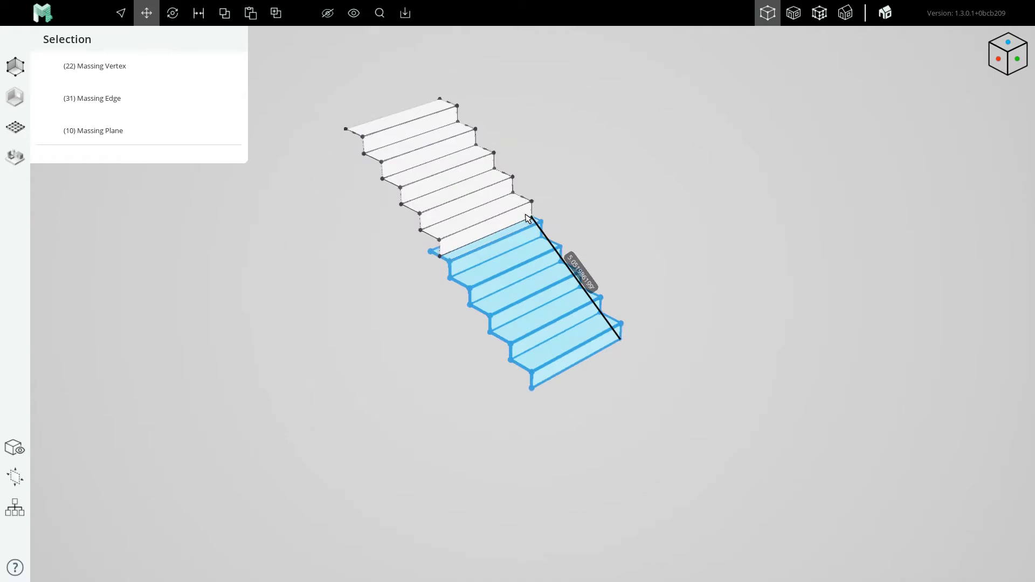
{"action": "left_click", "coordinate": [525, 211]}
{"action": "left_click", "coordinate": [432, 93]}
{"action": "middle_click_drag", "start_coordinate": [431, 94], "coordinate": [469, 300]}
{"action": "left_click", "coordinate": [413, 209]}
{"action": "scroll", "coordinate": [416, 206], "scroll_direction": "down", "scroll_amount": 4}
{"action": "scroll", "coordinate": [433, 211], "scroll_direction": "down", "scroll_amount": 2}
{"action": "key", "text": "Escape"}
Step: Draw a vertical side plane under the 20-step run, from the bottom riser back along the ground and up to the top tread
{"action": "right_click_drag", "start_coordinate": [433, 211], "coordinate": [531, 259]}
{"action": "scroll", "coordinate": [526, 288], "scroll_direction": "up", "scroll_amount": 6}
{"action": "scroll", "coordinate": [528, 294], "scroll_direction": "down", "scroll_amount": 3}
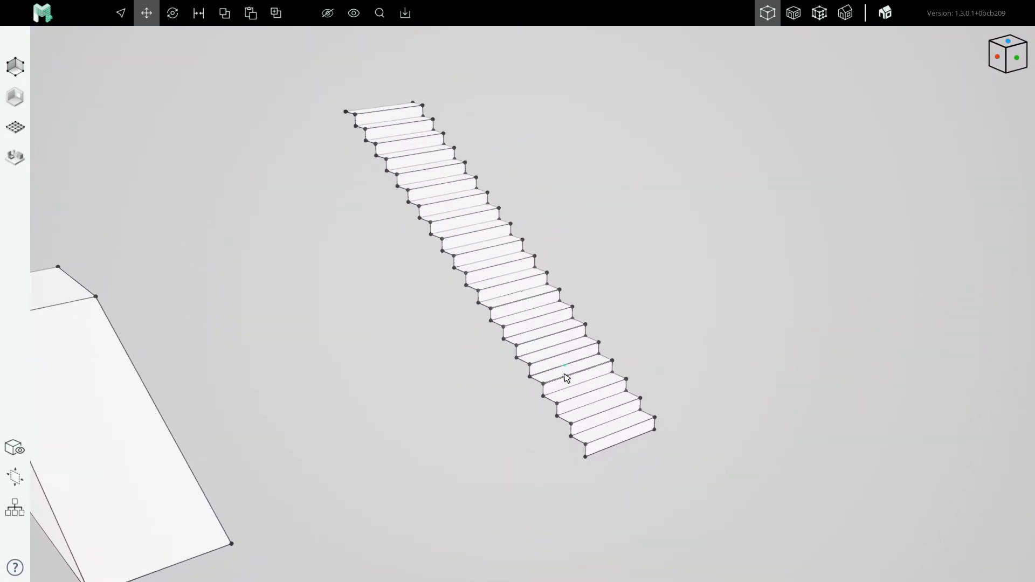
{"action": "scroll", "coordinate": [563, 375], "scroll_direction": "up", "scroll_amount": 3}
{"action": "key", "text": "l"}
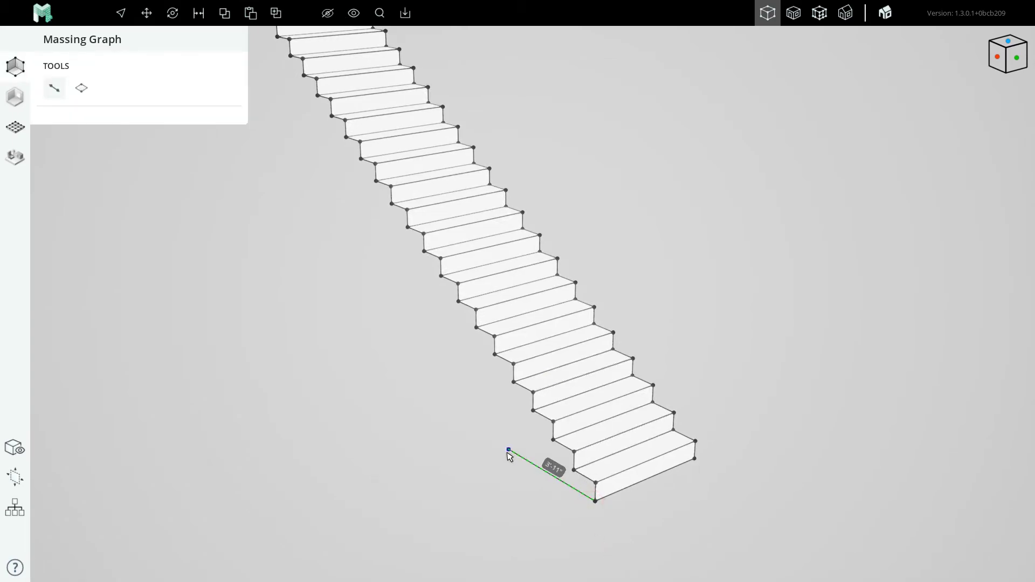
{"action": "scroll", "coordinate": [560, 496], "scroll_direction": "down", "scroll_amount": 3}
{"action": "scroll", "coordinate": [474, 227], "scroll_direction": "up", "scroll_amount": 3}
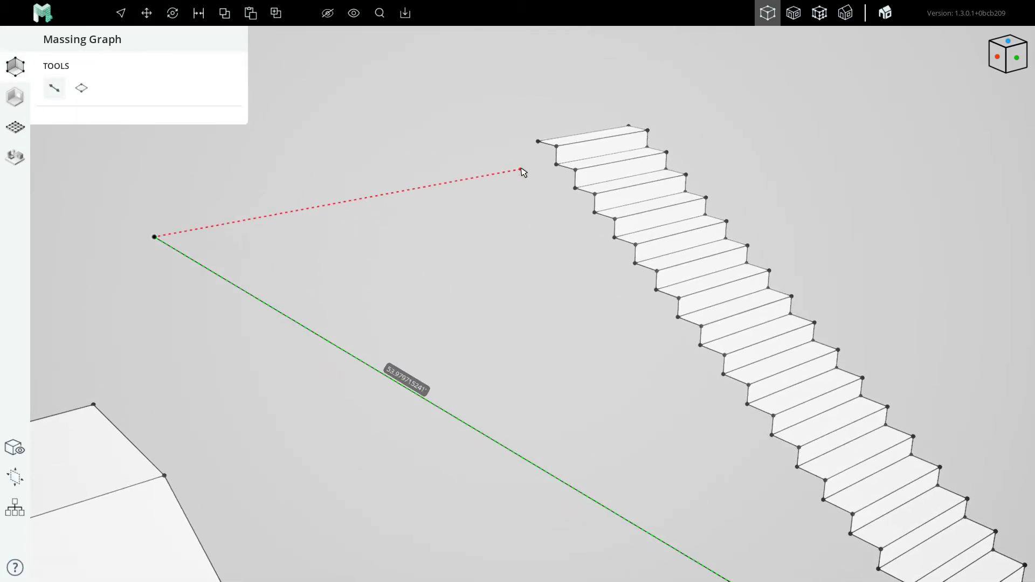
{"action": "left_click", "coordinate": [538, 144]}
{"action": "scroll", "coordinate": [544, 178], "scroll_direction": "down", "scroll_amount": 3}
{"action": "scroll", "coordinate": [673, 372], "scroll_direction": "up", "scroll_amount": 3}
{"action": "key", "text": "Escape"}
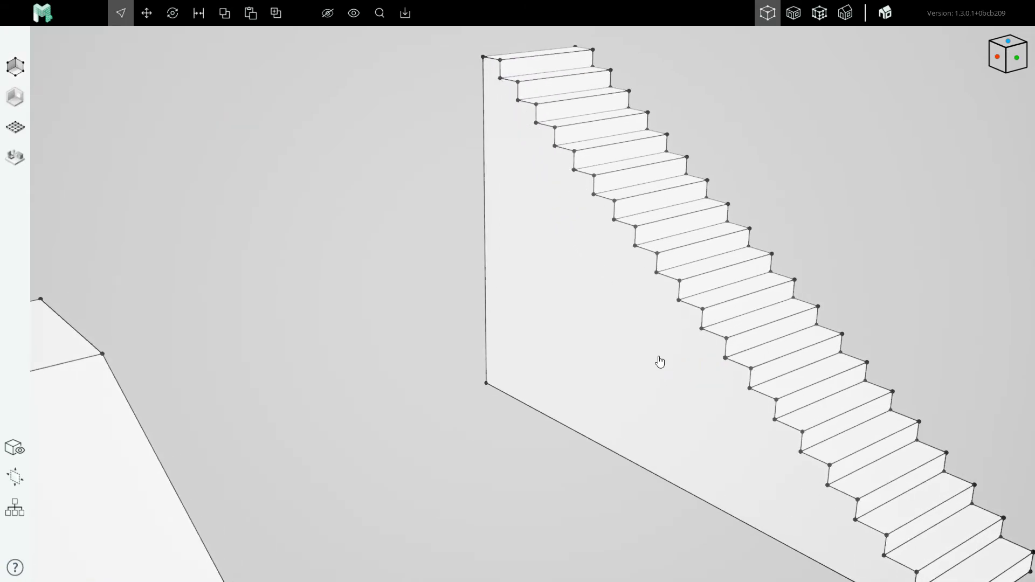
Step: Apply the 2x4 Interior Wood Stud wall assembly to the stepped side plane and view its edge up close
{"action": "middle_click_drag", "start_coordinate": [658, 363], "coordinate": [550, 341]}
{"action": "scroll", "coordinate": [549, 344], "scroll_direction": "up", "scroll_amount": 3}
{"action": "scroll", "coordinate": [526, 302], "scroll_direction": "down", "scroll_amount": 1}
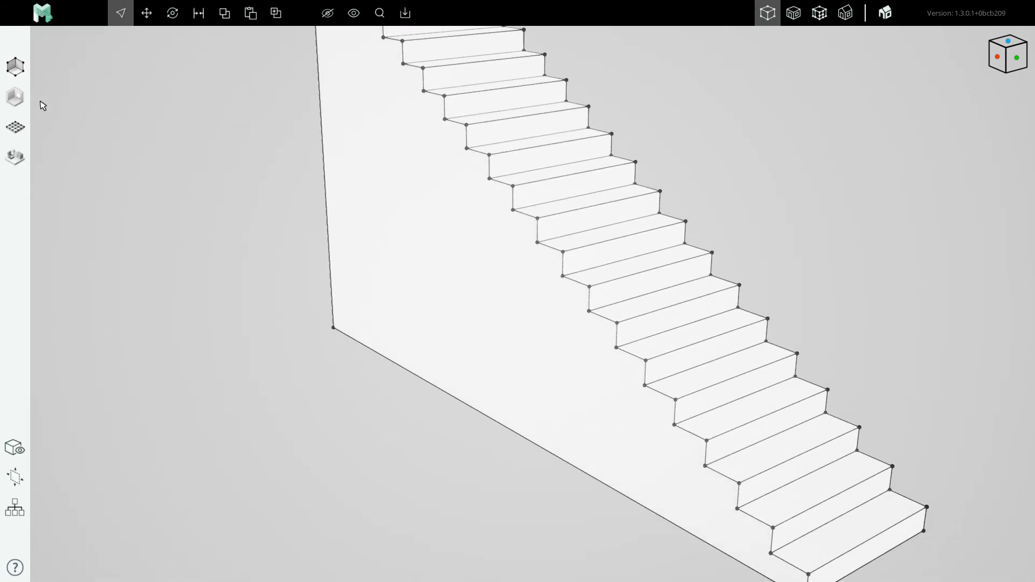
{"action": "left_click", "coordinate": [15, 99]}
{"action": "left_click", "coordinate": [54, 87]}
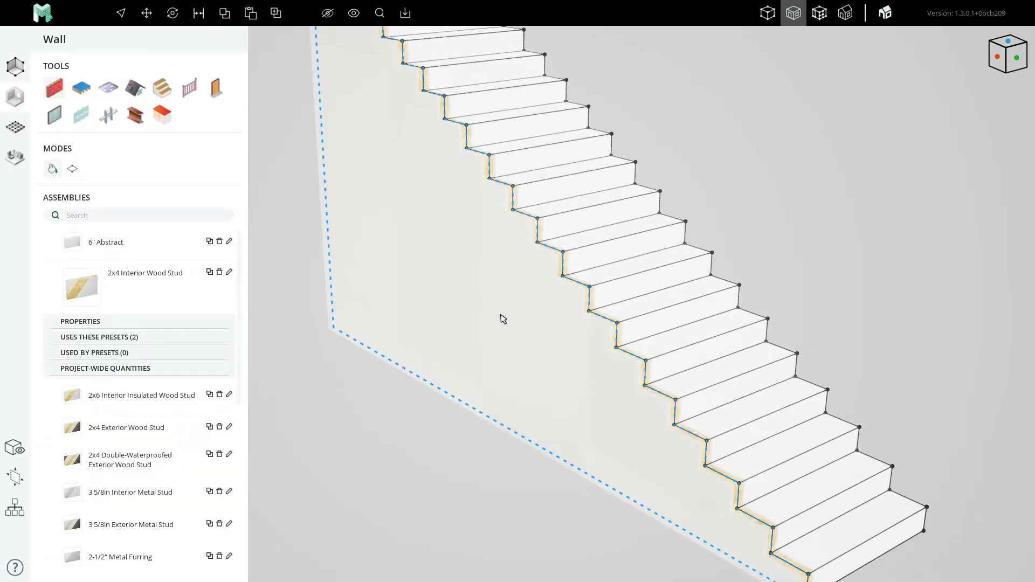
{"action": "left_click", "coordinate": [591, 284]}
{"action": "scroll", "coordinate": [564, 295], "scroll_direction": "up", "scroll_amount": 8}
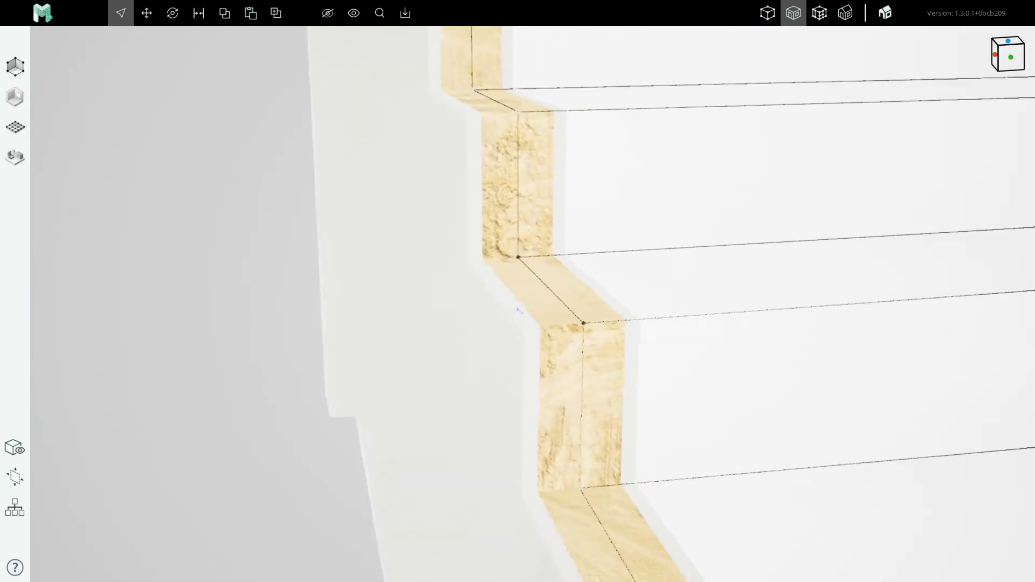
Step: Delete the 2x4 Interior Wood Stud wall from the stepped side plane and show only the massing
{"action": "scroll", "coordinate": [415, 356], "scroll_direction": "down", "scroll_amount": 10}
{"action": "left_click", "coordinate": [450, 325]}
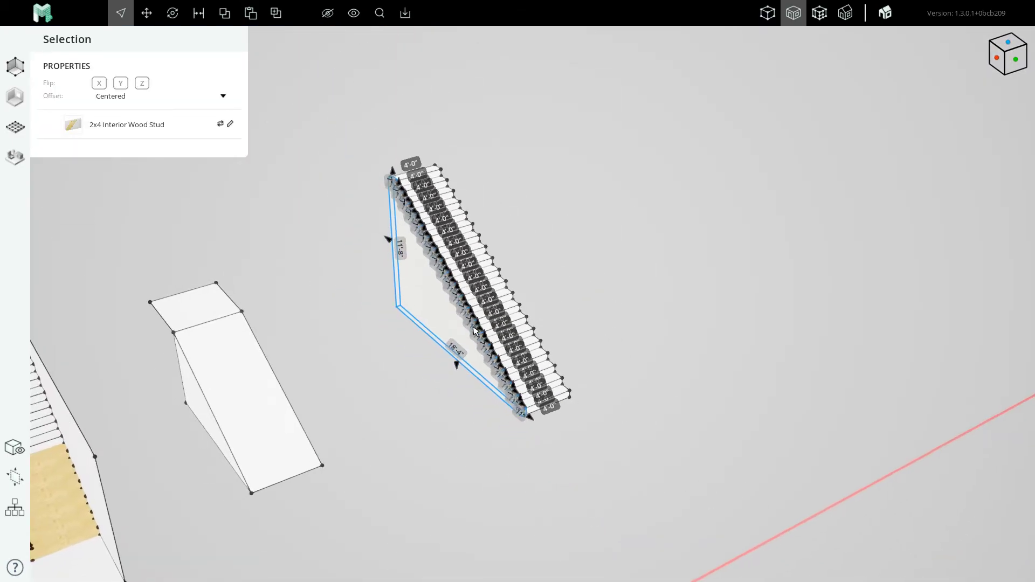
{"action": "key", "text": "Delete"}
{"action": "scroll", "coordinate": [507, 299], "scroll_direction": "down", "scroll_amount": 4}
{"action": "middle_click_drag", "start_coordinate": [362, 325], "coordinate": [492, 355]}
{"action": "mouse_move", "coordinate": [517, 340]}
{"action": "right_mouse_down"}
{"action": "mouse_move", "coordinate": [372, 340]}
{"action": "mouse_move", "coordinate": [521, 341]}
{"action": "mouse_move", "coordinate": [483, 359]}
{"action": "right_mouse_up"}
{"action": "key", "text": "1"}
Step: Select the enclosed model's plain sloped stair plane and compare it with the separate simple and stepped runs
{"action": "middle_click_drag", "start_coordinate": [442, 362], "coordinate": [636, 350]}
{"action": "right_click_drag", "start_coordinate": [450, 410], "coordinate": [541, 364]}
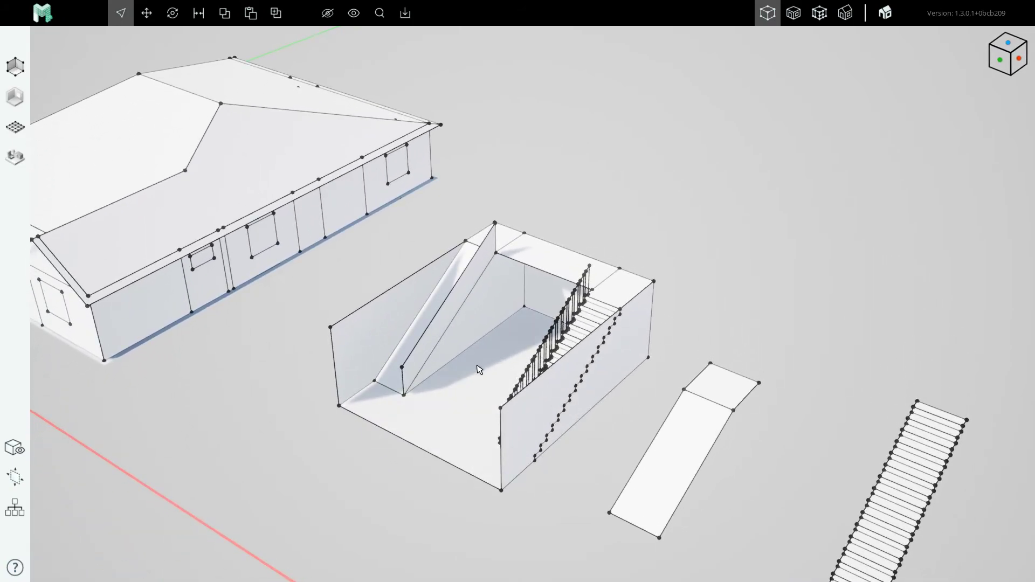
{"action": "scroll", "coordinate": [475, 357], "scroll_direction": "up", "scroll_amount": 10}
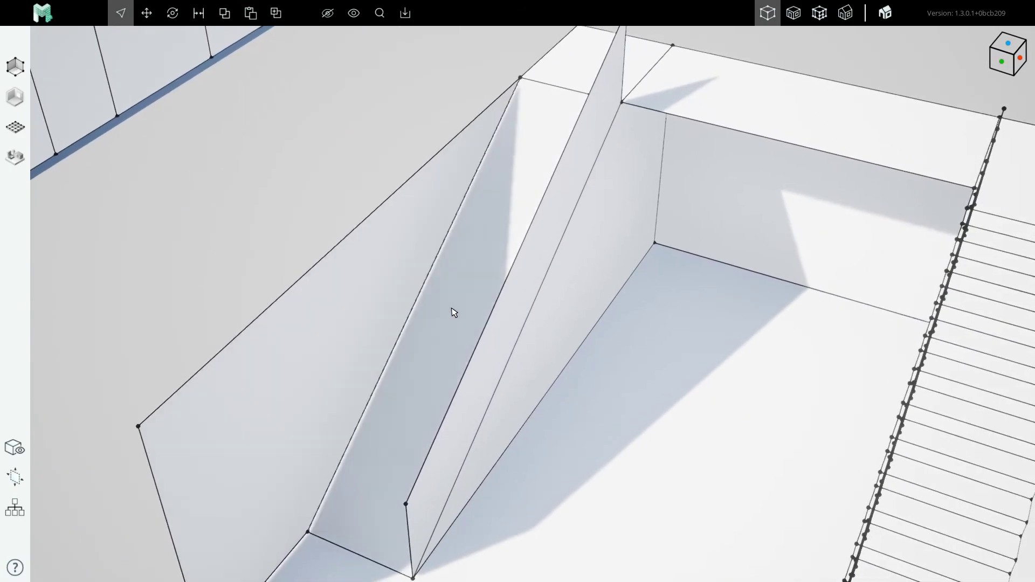
{"action": "left_click", "coordinate": [451, 313]}
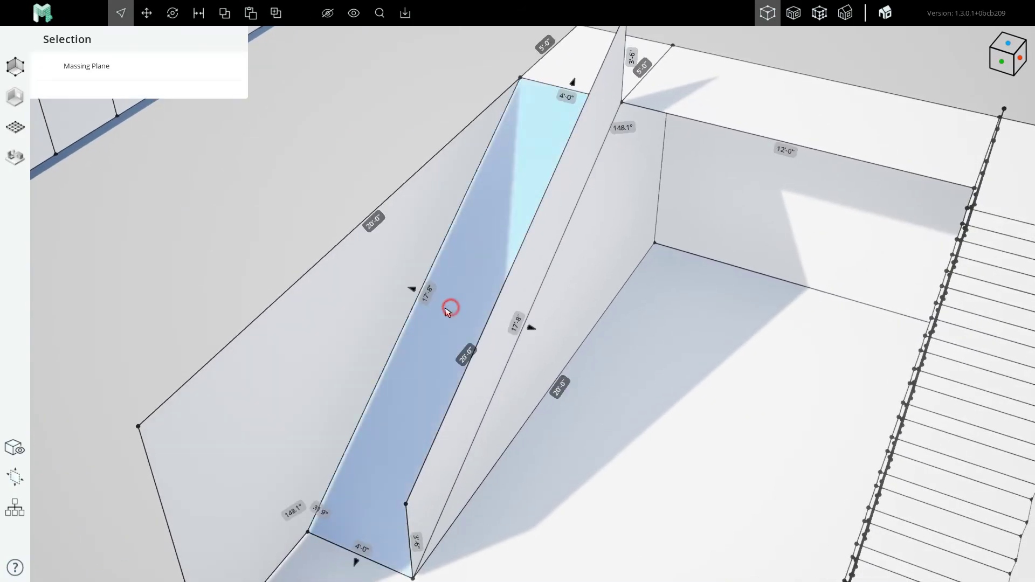
{"action": "scroll", "coordinate": [452, 311], "scroll_direction": "down", "scroll_amount": 10}
{"action": "middle_click_drag", "start_coordinate": [564, 359], "coordinate": [452, 330]}
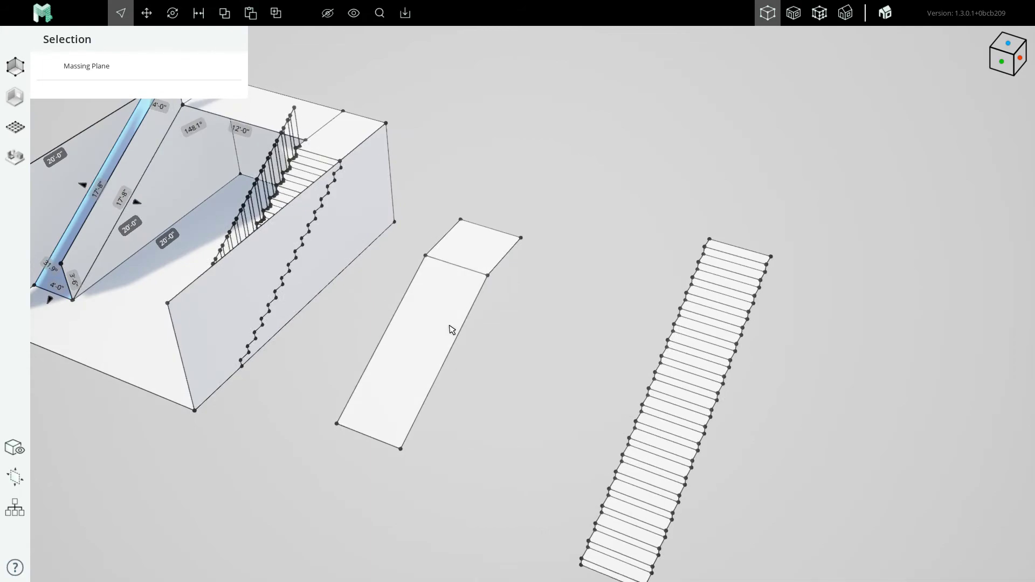
Step: Draw a vertical triangular guide plane outward from the outer corner of the simple stair's landing
{"action": "left_click", "coordinate": [498, 314]}
{"action": "key", "text": "l"}
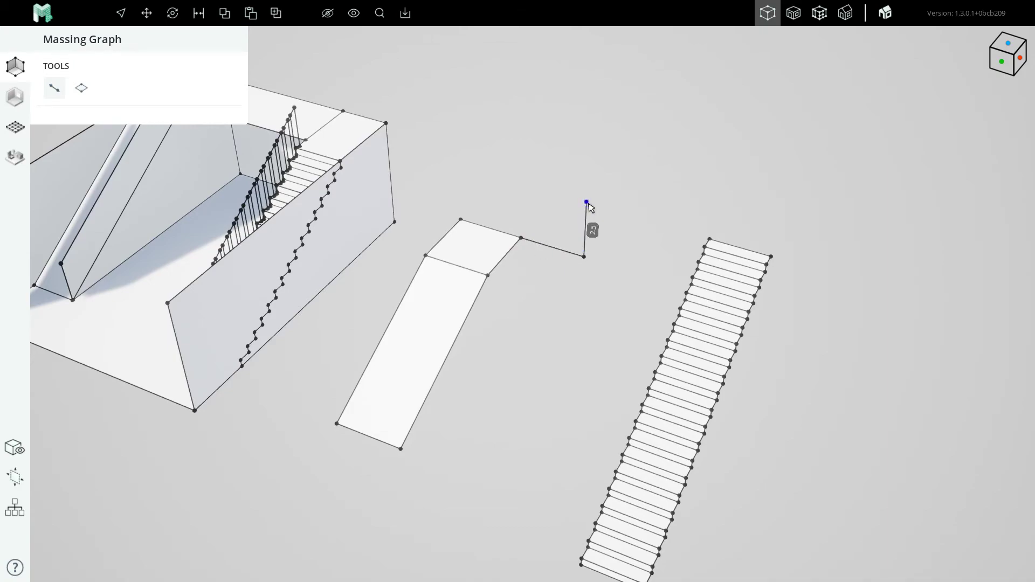
{"action": "left_click", "coordinate": [525, 237]}
{"action": "scroll", "coordinate": [525, 237], "scroll_direction": "up", "scroll_amount": 6}
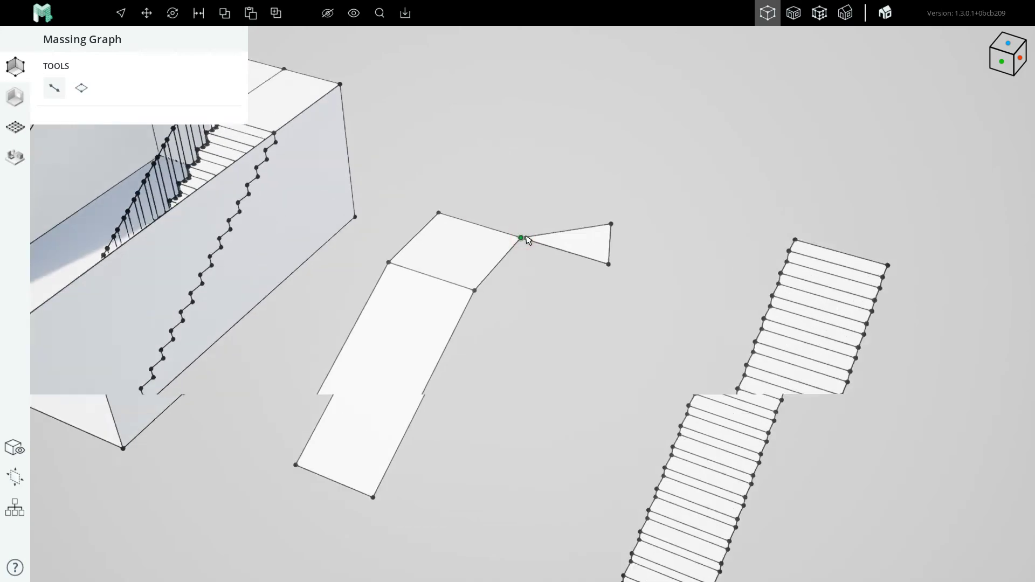
Step: Draw a sloped rectangular plane rising from the landing's side edge along the guide triangle's incline
{"action": "key", "text": "r"}
{"action": "left_click", "coordinate": [537, 236]}
{"action": "left_click", "coordinate": [448, 319]}
{"action": "scroll", "coordinate": [448, 318], "scroll_direction": "down", "scroll_amount": 3}
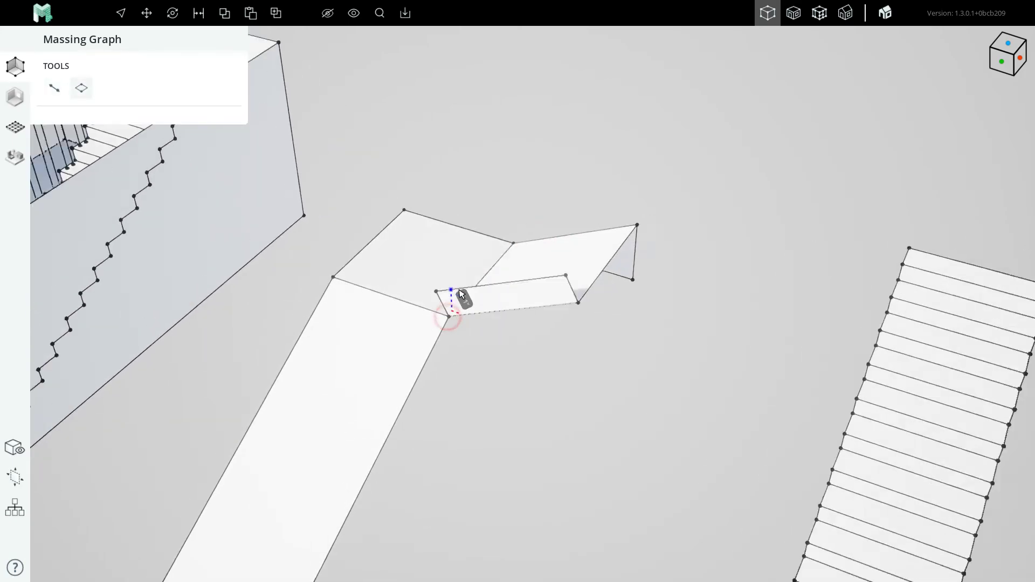
Step: Finish drawing and delete the triangular guide plane beneath the short upper sloped run
{"action": "key", "text": "Escape"}
{"action": "scroll", "coordinate": [567, 284], "scroll_direction": "up", "scroll_amount": 4}
{"action": "left_click_drag", "start_coordinate": [640, 319], "coordinate": [613, 274]}
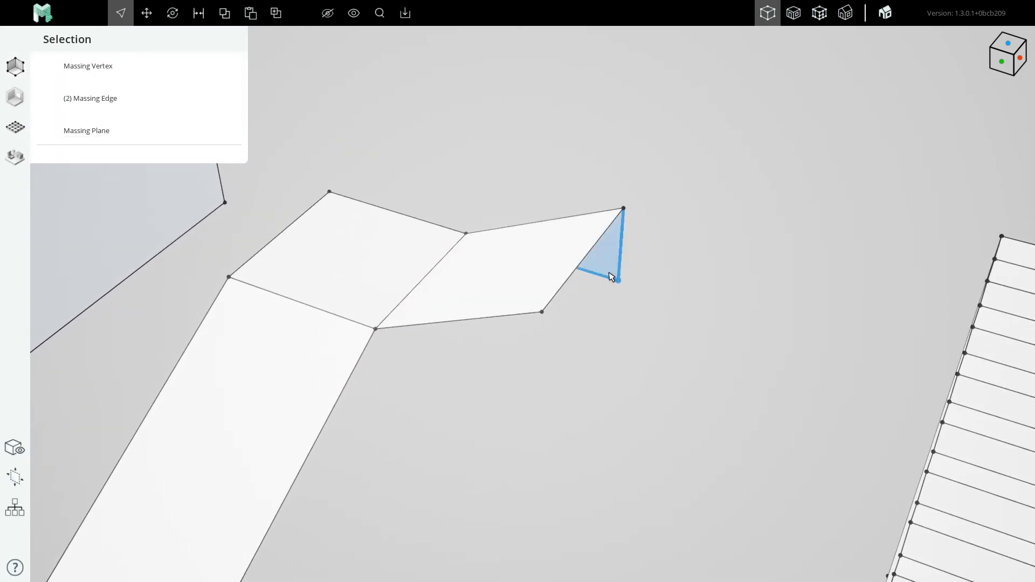
{"action": "key", "text": "Delete"}
Step: Delete the vertical triangular plane beneath the long lower sloped run
{"action": "scroll", "coordinate": [488, 265], "scroll_direction": "down", "scroll_amount": 4}
{"action": "right_click_drag", "start_coordinate": [418, 284], "coordinate": [510, 293]}
{"action": "scroll", "coordinate": [491, 435], "scroll_direction": "up", "scroll_amount": 4}
{"action": "left_click_drag", "start_coordinate": [481, 413], "coordinate": [437, 357]}
{"action": "key", "text": "Delete"}
{"action": "scroll", "coordinate": [333, 339], "scroll_direction": "down", "scroll_amount": 5}
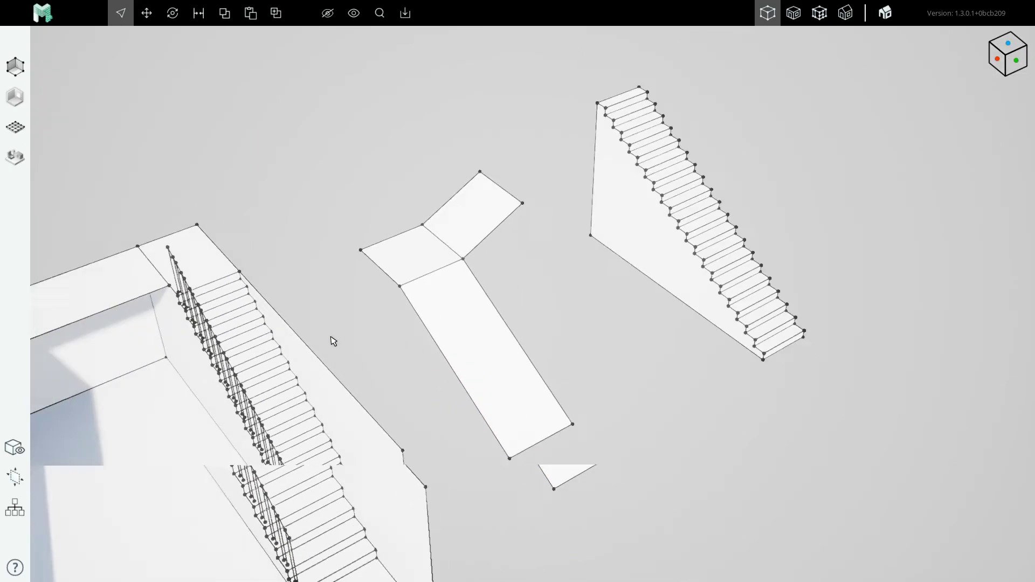
Step: Compare the simple three-plane stair with the individually modelled stepped run, viewing the steps up close
{"action": "middle_click_drag", "start_coordinate": [388, 326], "coordinate": [289, 363]}
{"action": "right_click_drag", "start_coordinate": [289, 362], "coordinate": [364, 350]}
{"action": "middle_click_drag", "start_coordinate": [364, 351], "coordinate": [423, 340]}
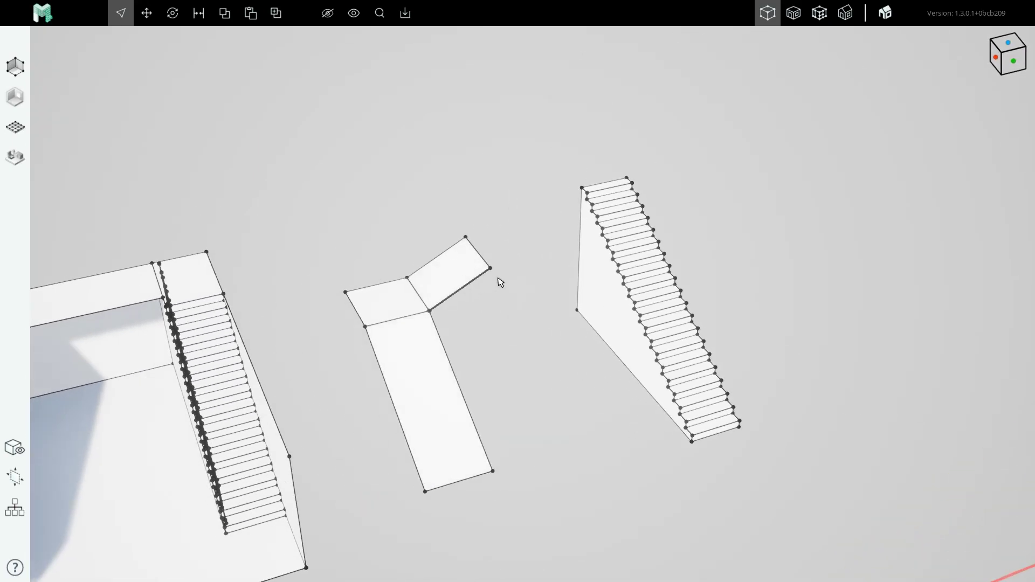
{"action": "middle_click_drag", "start_coordinate": [440, 292], "coordinate": [308, 318]}
{"action": "right_click_drag", "start_coordinate": [448, 322], "coordinate": [553, 330]}
{"action": "scroll", "coordinate": [553, 329], "scroll_direction": "up", "scroll_amount": 8}
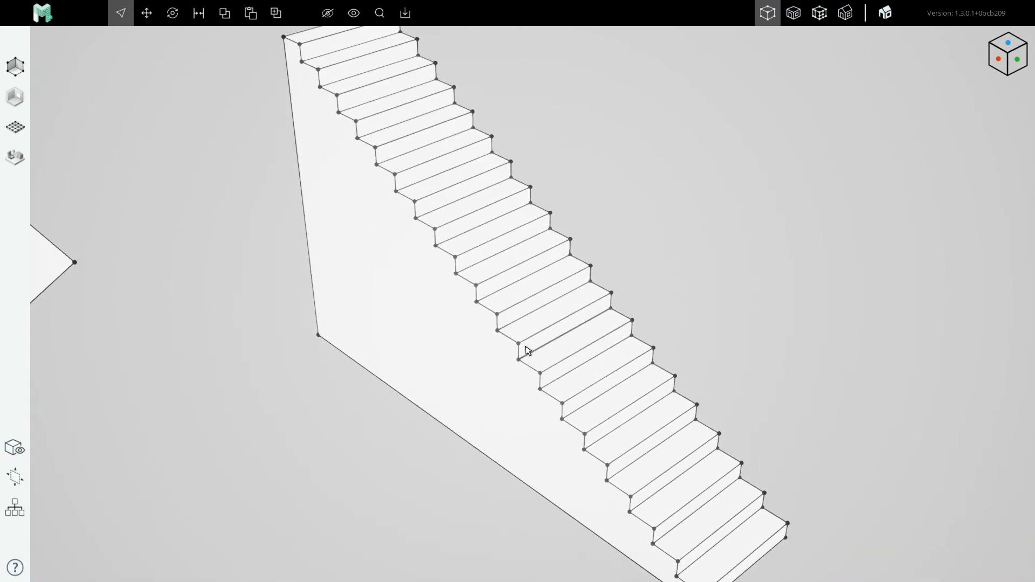
{"action": "scroll", "coordinate": [474, 358], "scroll_direction": "up", "scroll_amount": 3}
{"action": "scroll", "coordinate": [555, 330], "scroll_direction": "down", "scroll_amount": 8}
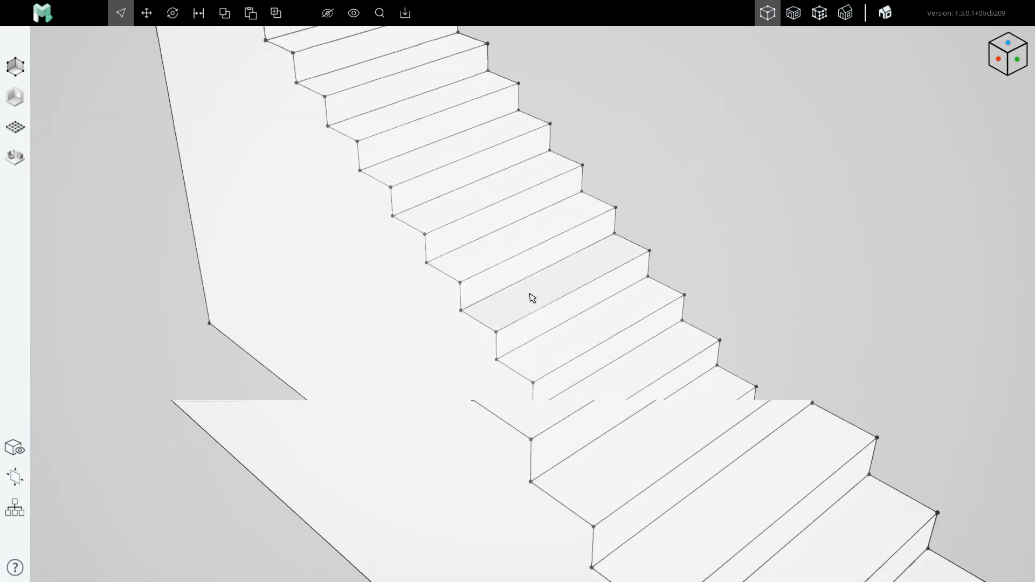
{"action": "scroll", "coordinate": [515, 306], "scroll_direction": "down", "scroll_amount": 6}
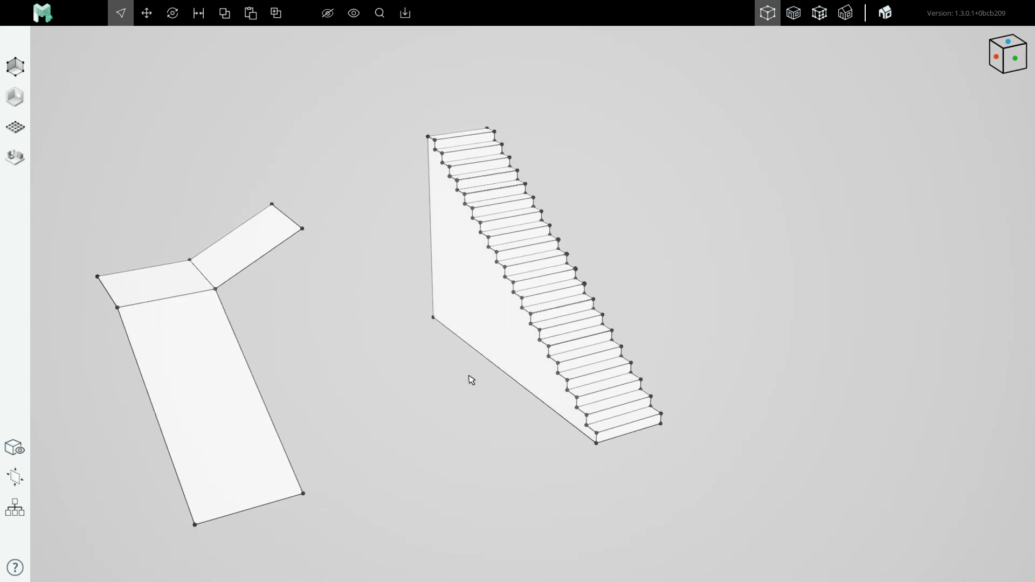
Step: Examine the enclosed stair model alongside the simple plane stair and the stepped run from both sides
{"action": "scroll", "coordinate": [573, 289], "scroll_direction": "up", "scroll_amount": 3}
{"action": "scroll", "coordinate": [533, 307], "scroll_direction": "down", "scroll_amount": 10}
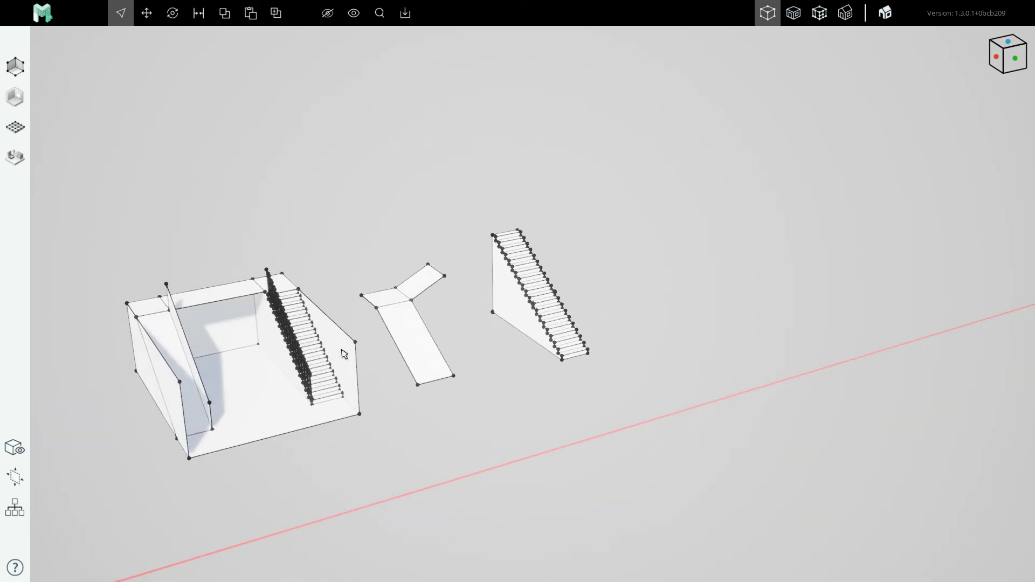
{"action": "scroll", "coordinate": [271, 375], "scroll_direction": "up", "scroll_amount": 3}
{"action": "middle_click_drag", "start_coordinate": [271, 376], "coordinate": [404, 354]}
{"action": "right_click_drag", "start_coordinate": [404, 354], "coordinate": [302, 351]}
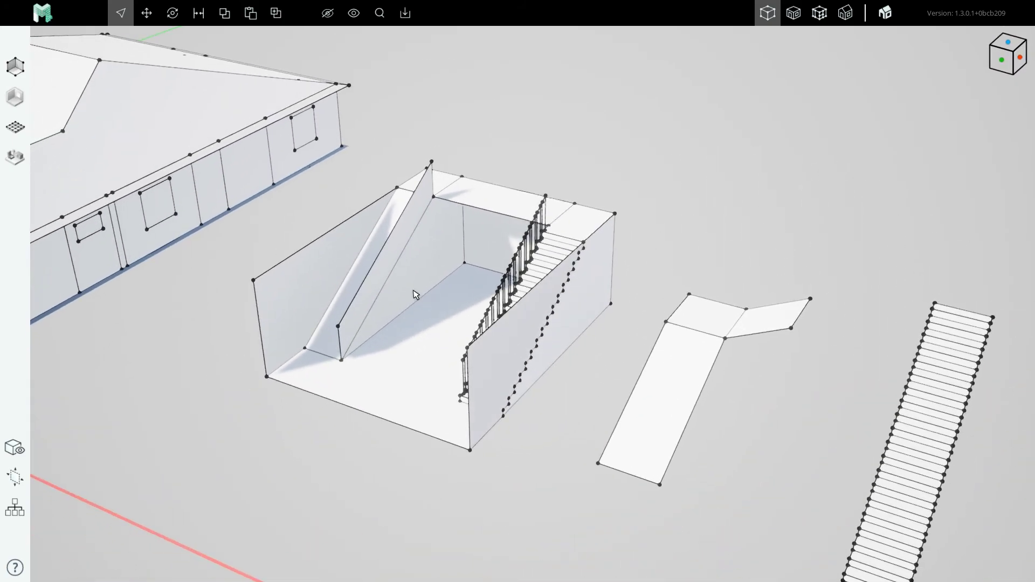
{"action": "scroll", "coordinate": [425, 300], "scroll_direction": "down", "scroll_amount": 3}
{"action": "scroll", "coordinate": [515, 354], "scroll_direction": "up", "scroll_amount": 4}
{"action": "right_click_drag", "start_coordinate": [497, 345], "coordinate": [608, 340]}
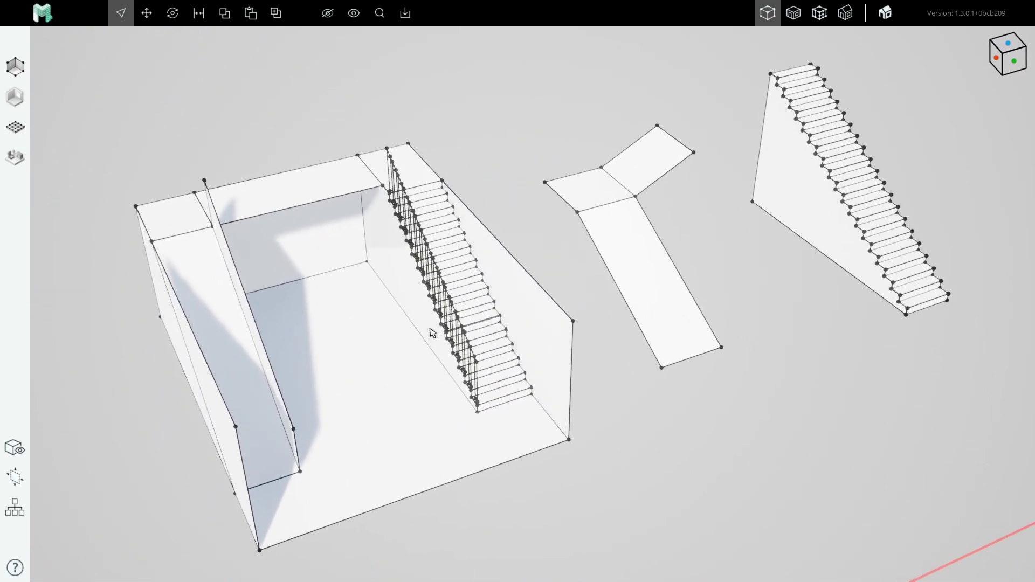
{"action": "middle_click_drag", "start_coordinate": [430, 329], "coordinate": [392, 351]}
{"action": "scroll", "coordinate": [508, 285], "scroll_direction": "down", "scroll_amount": 3}
{"action": "right_click_drag", "start_coordinate": [519, 291], "coordinate": [429, 285]}
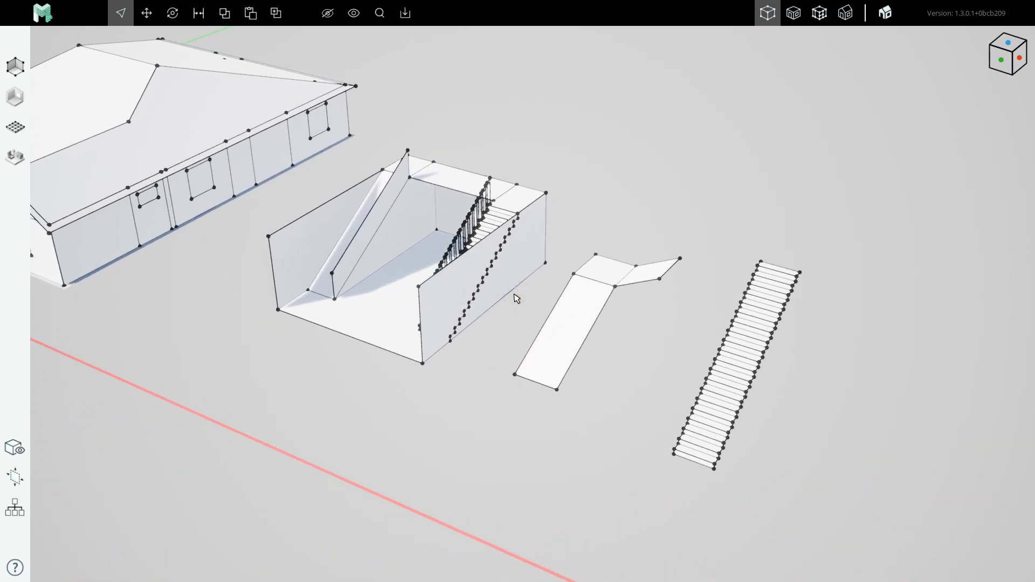